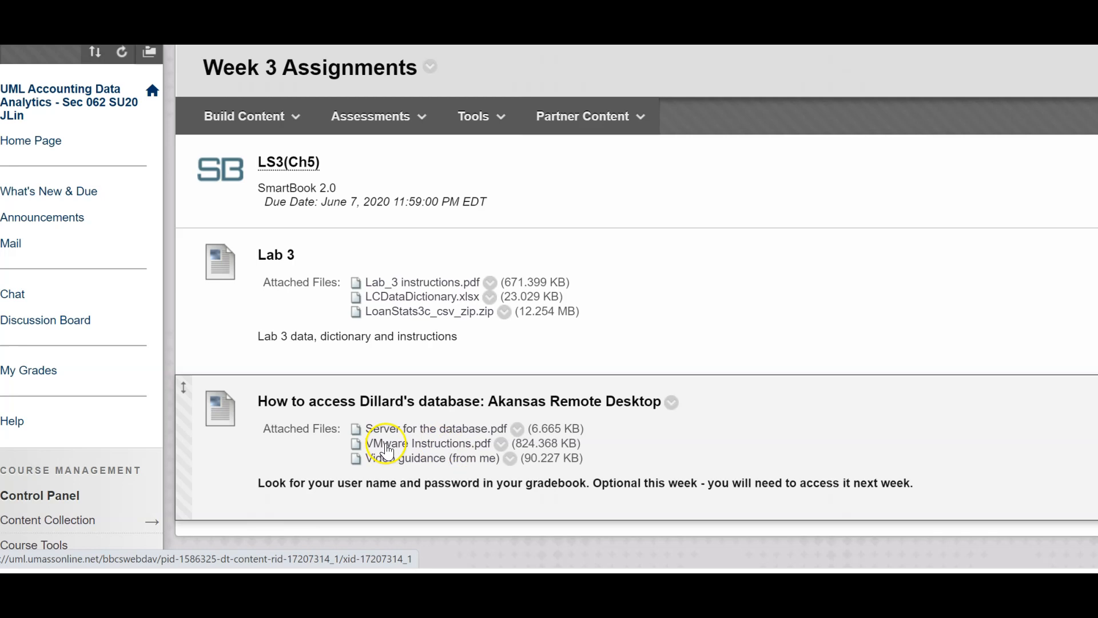
- Open VMware Instructions.pdf and go through its Walton College portal link to the VMware Horizon Clients download page
click(433, 448)
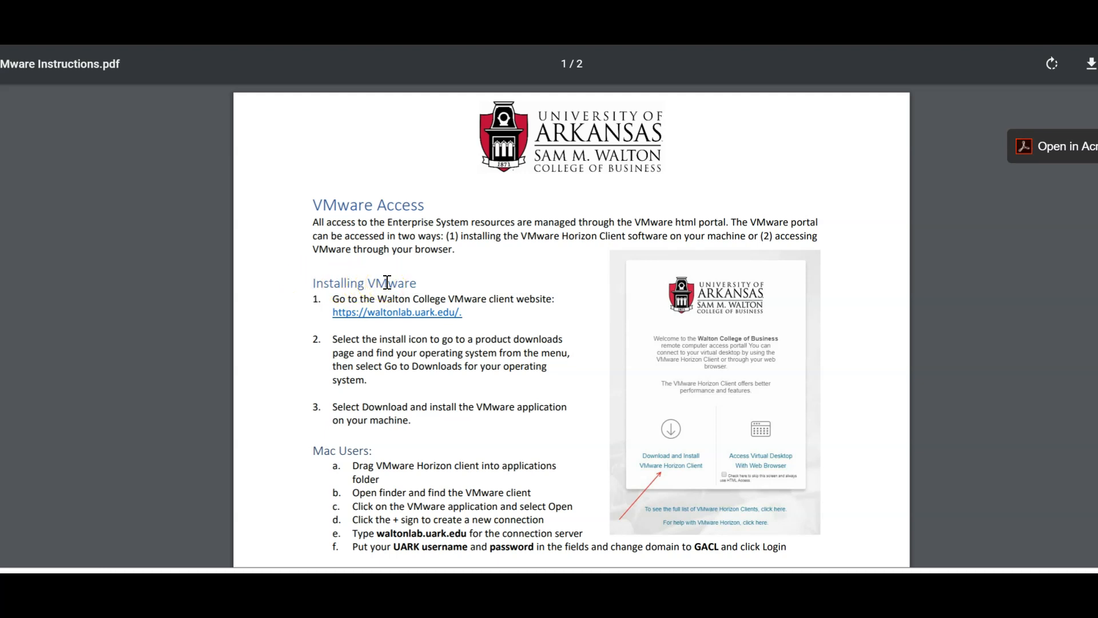
click(399, 314)
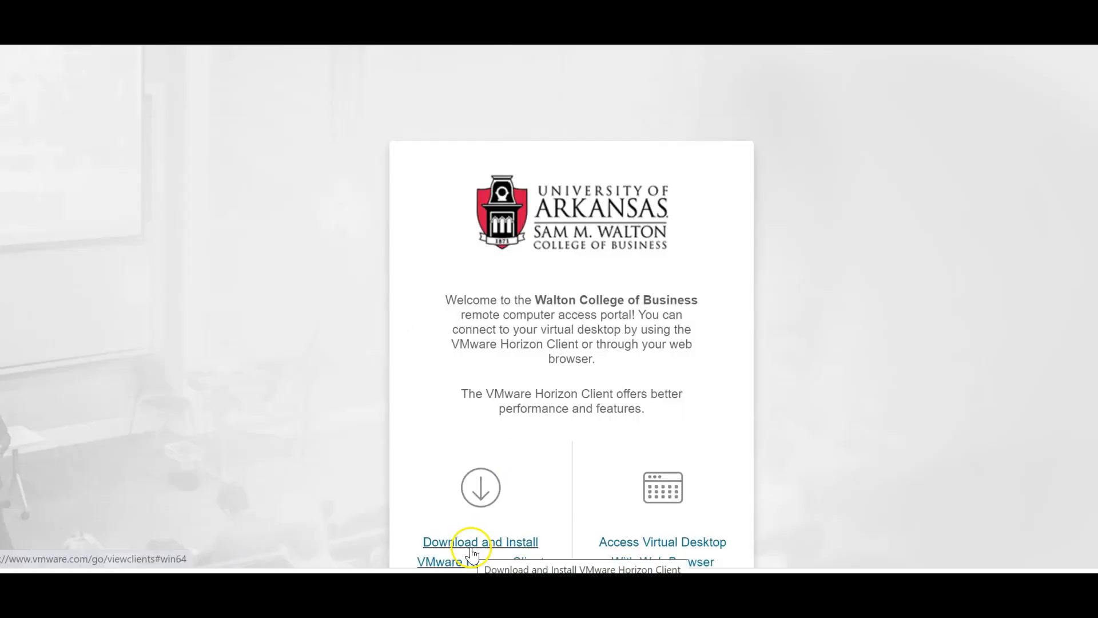
scroll(481, 543, down, 2)
click(468, 457)
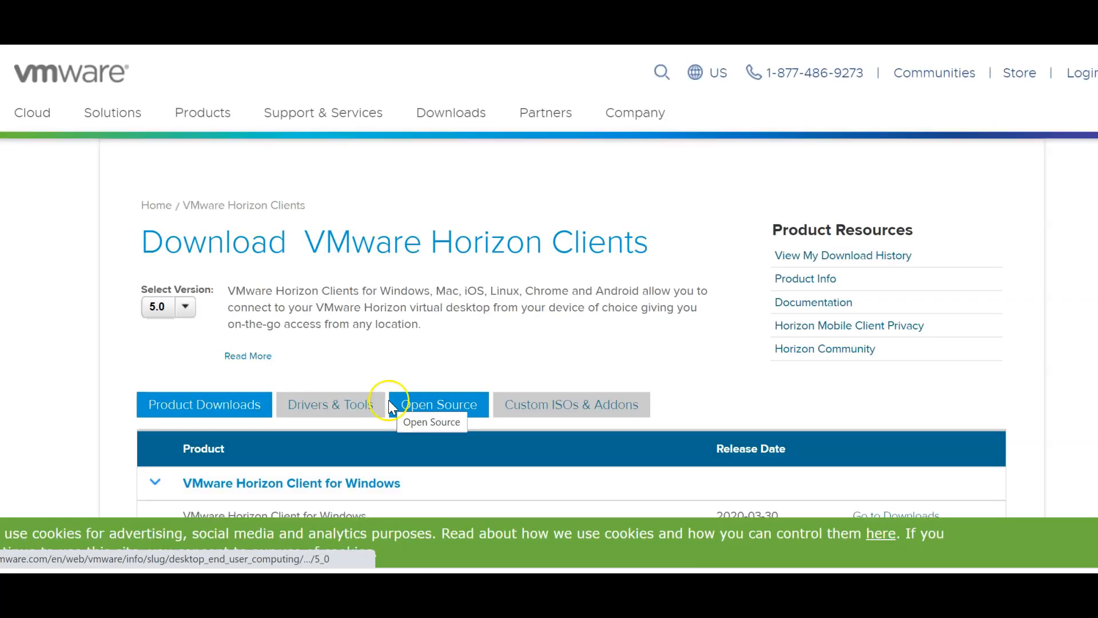
- Find VMware Horizon Client for Windows in the product list and open its download page
scroll(460, 360, down, 3)
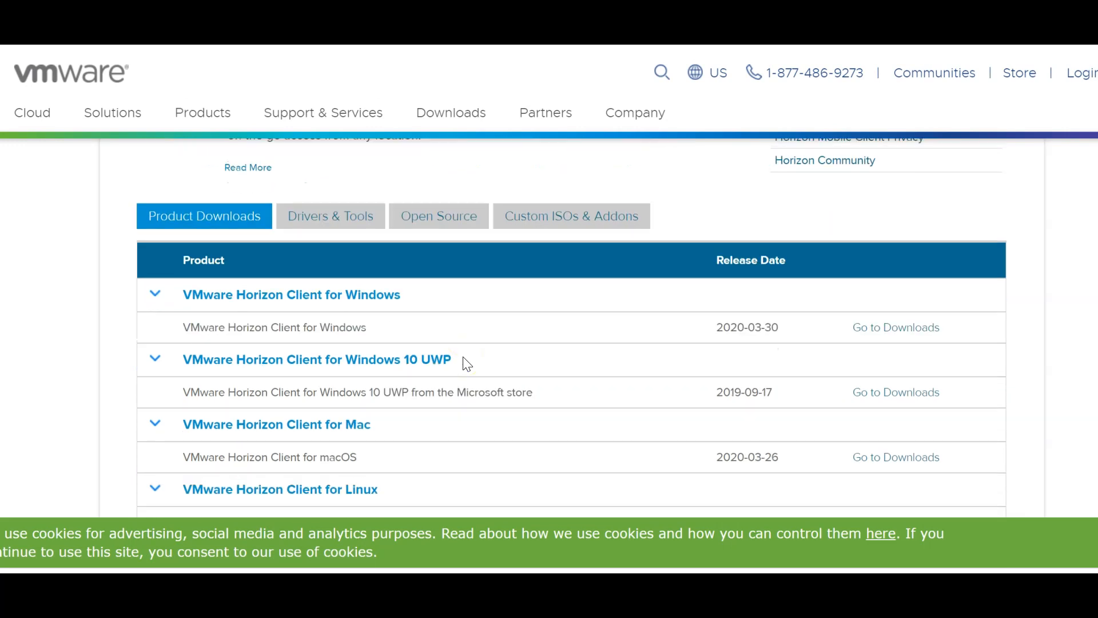
scroll(468, 364, down, 1)
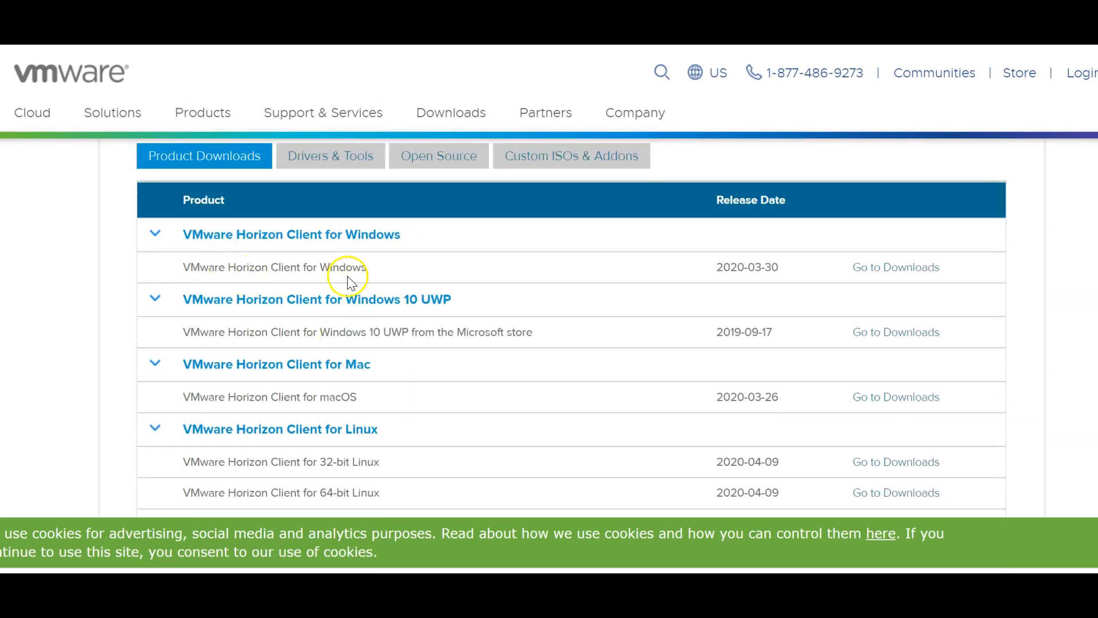
click(866, 273)
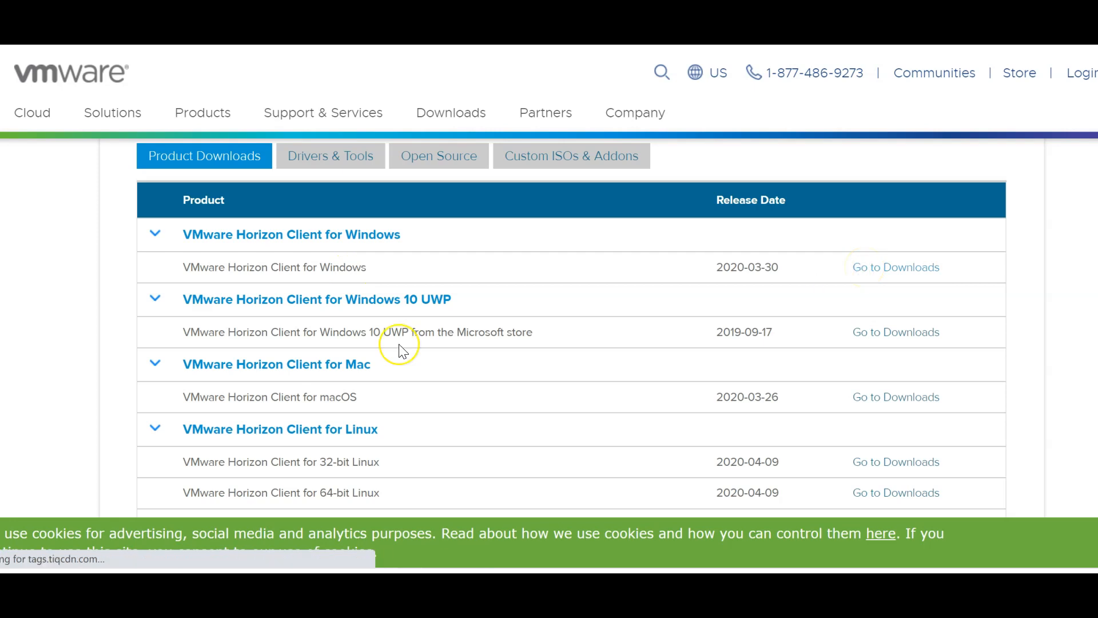
scroll(321, 452, down, 3)
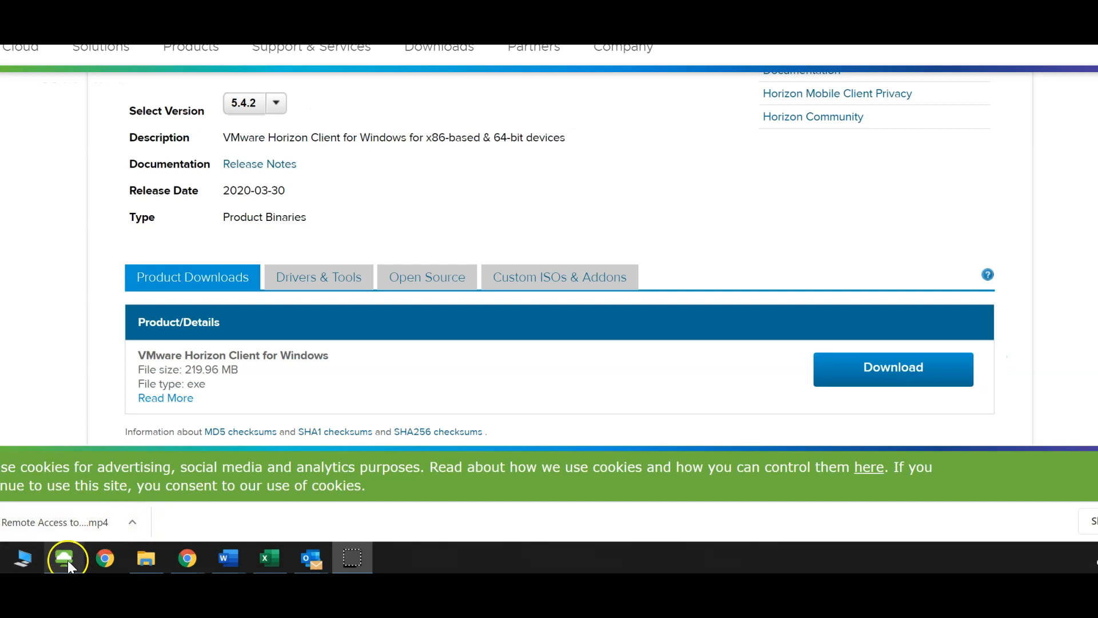
- Switch to VMware Horizon Client and consult the connection instructions in the VMware PDF
mouse_move(67, 563)
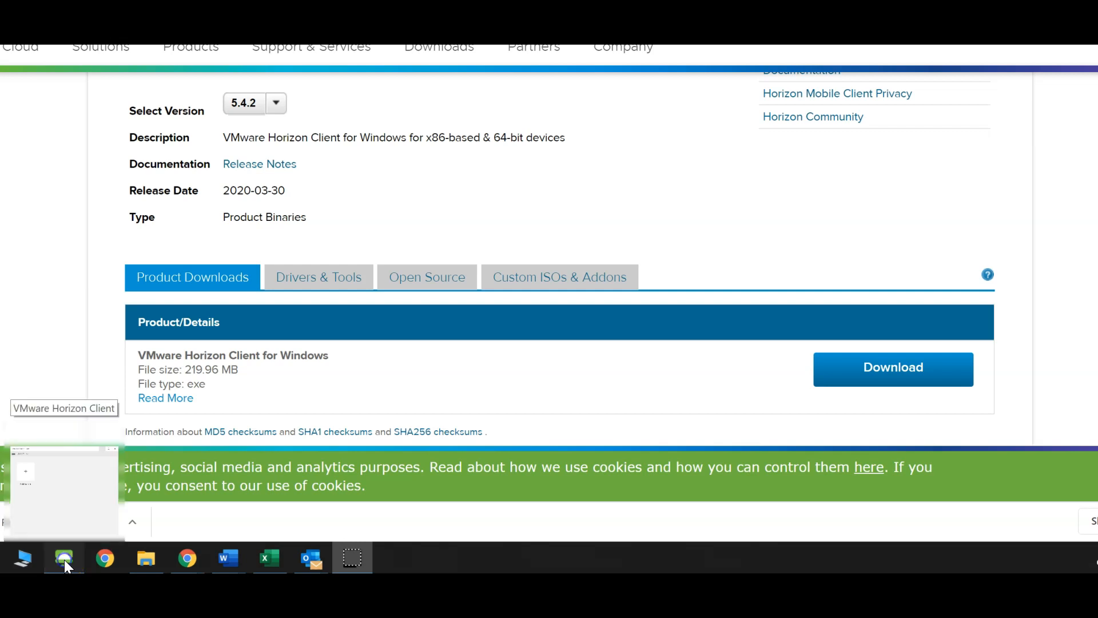
click(64, 559)
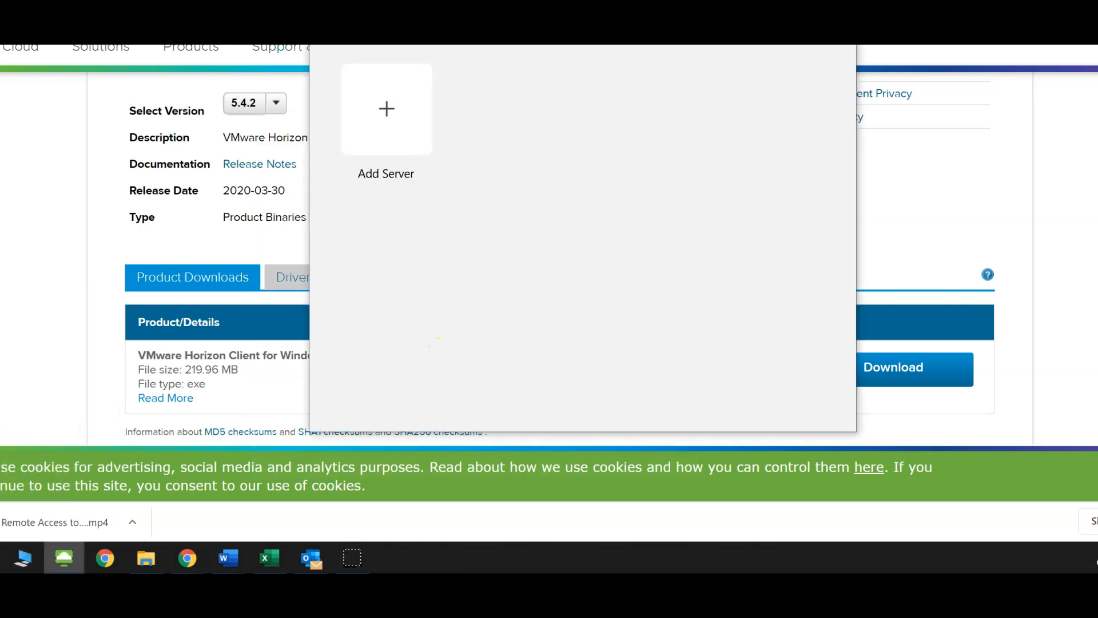
click(22, 554)
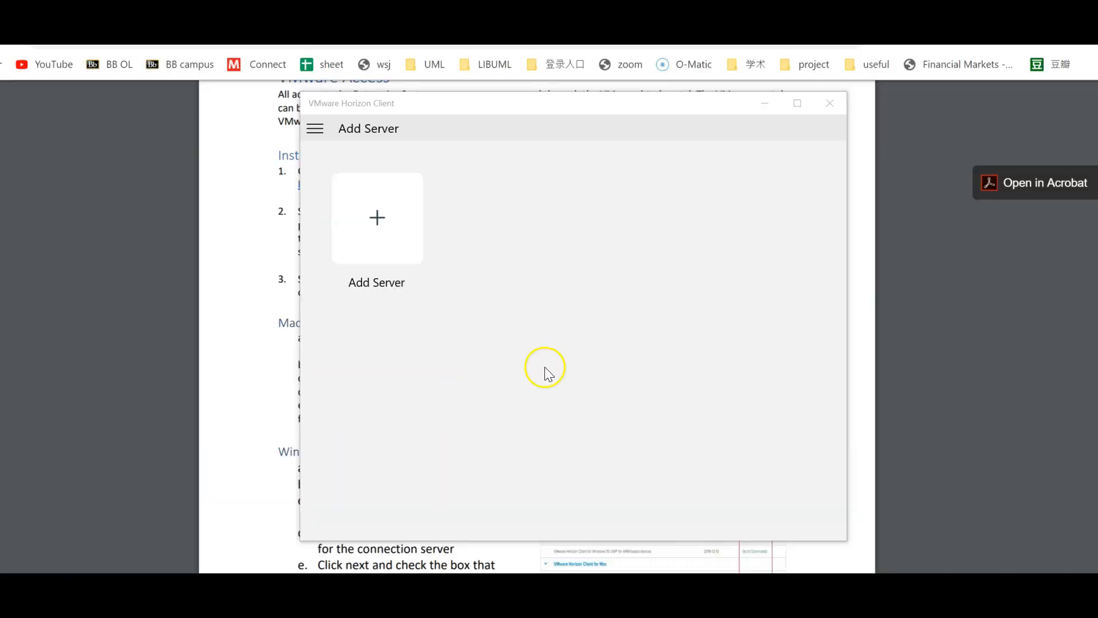
click(769, 107)
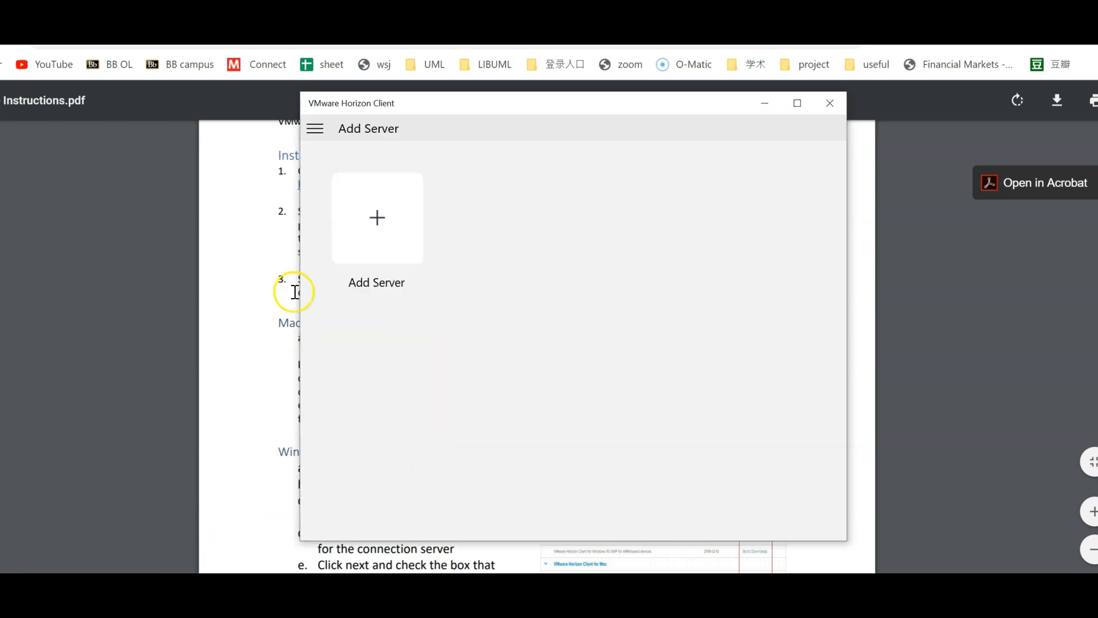
- Add waltonlab.uark.edu as the connection server, connect to it and accept the disclaimer
click(400, 217)
text(waltonlab.uark.edu)
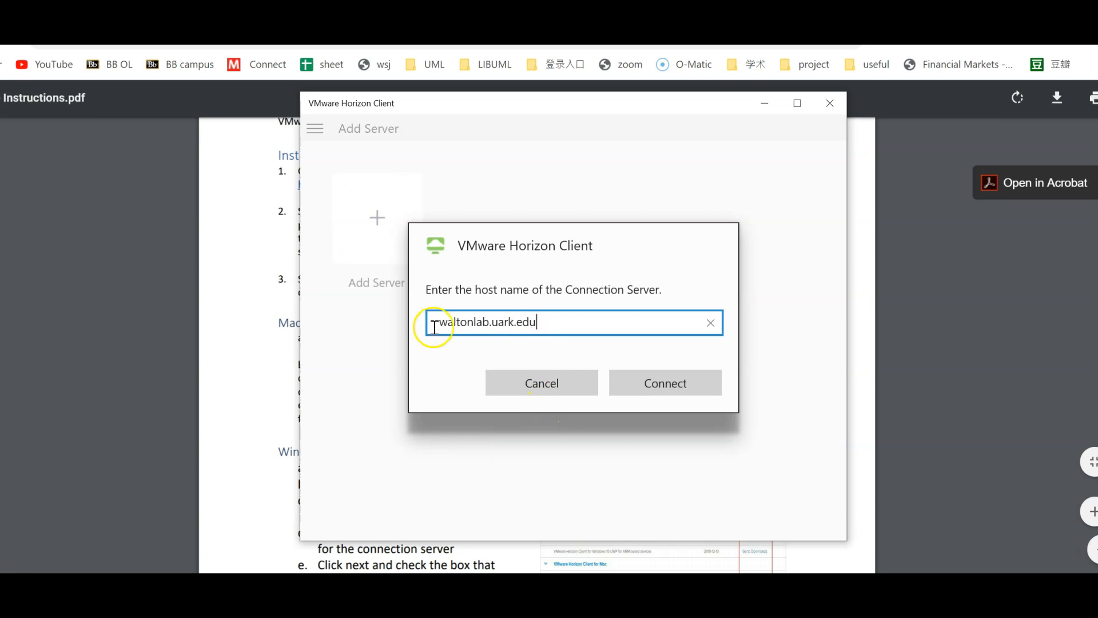
click(436, 322)
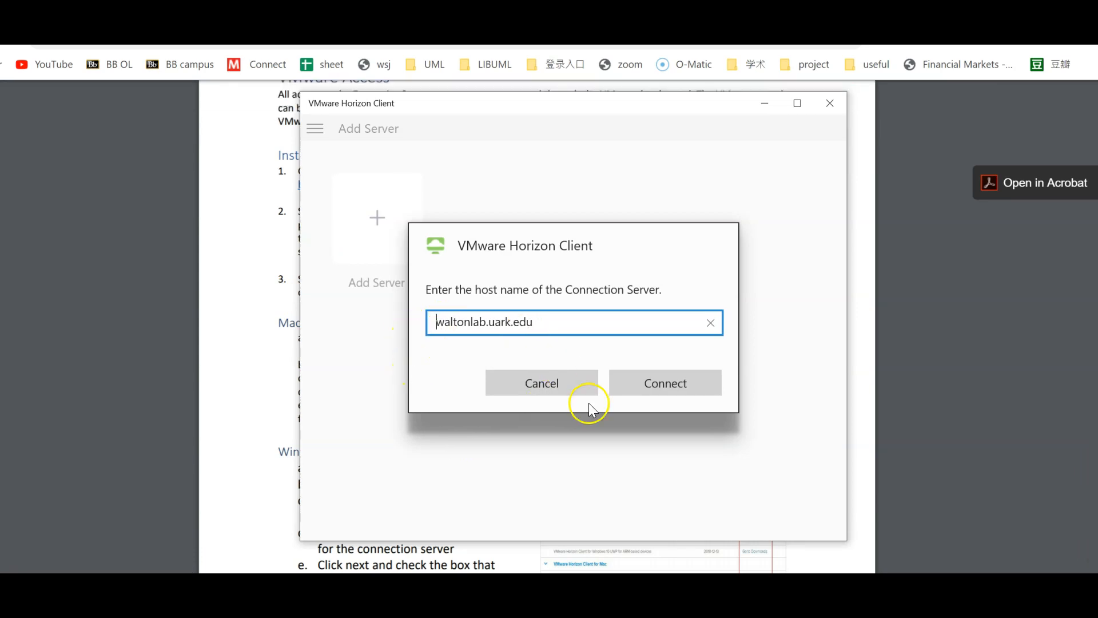
click(680, 385)
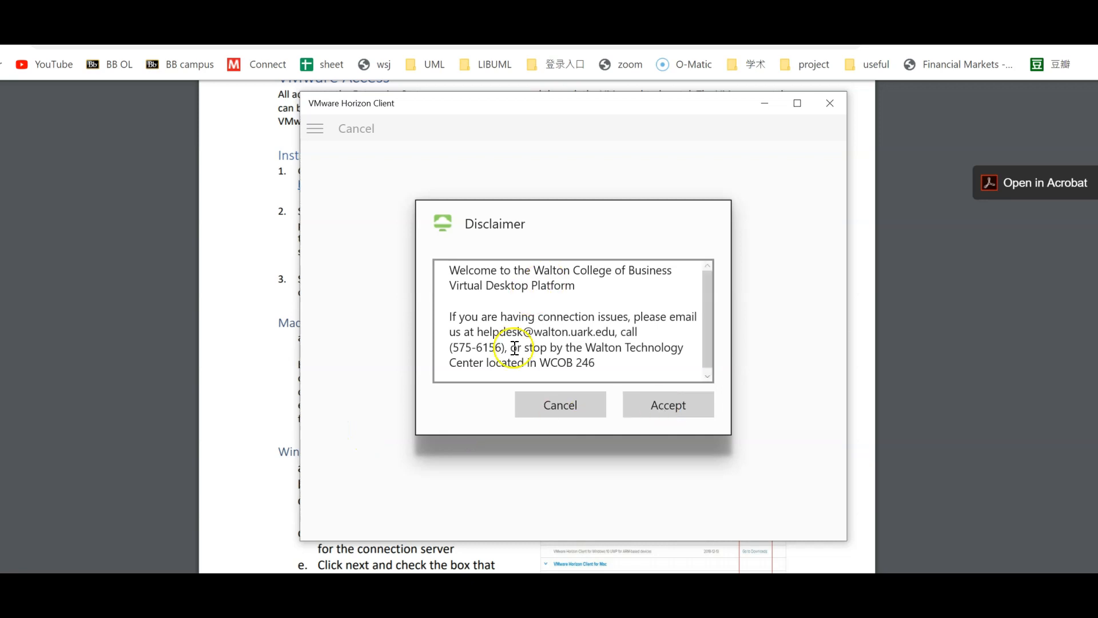
click(658, 403)
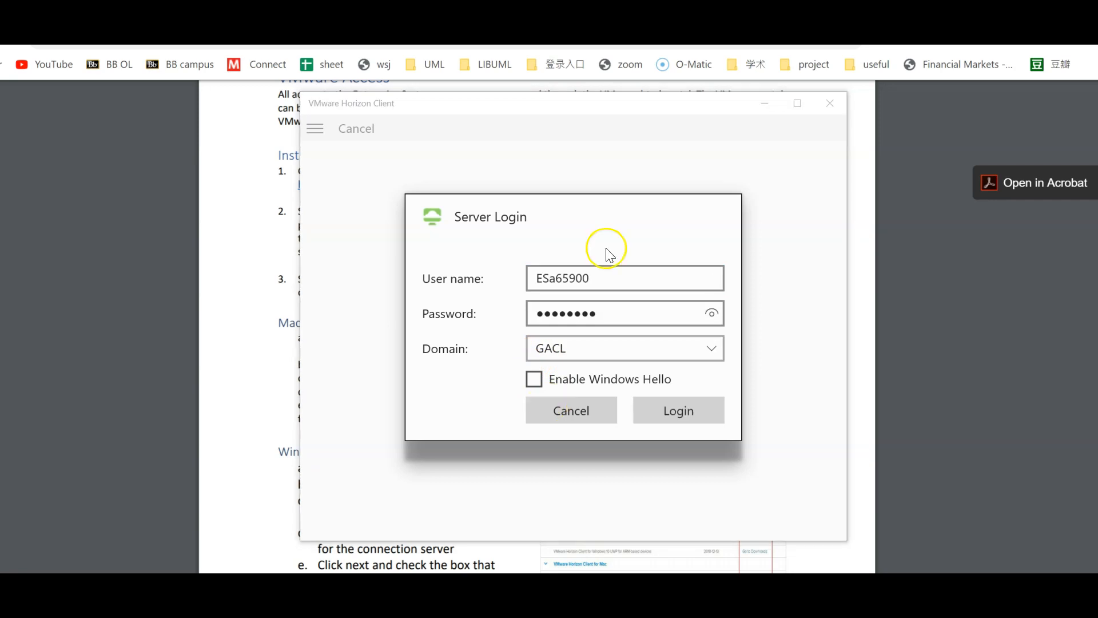
- Log in to the server with the assigned user name and account password on the GACL domain
click(587, 303)
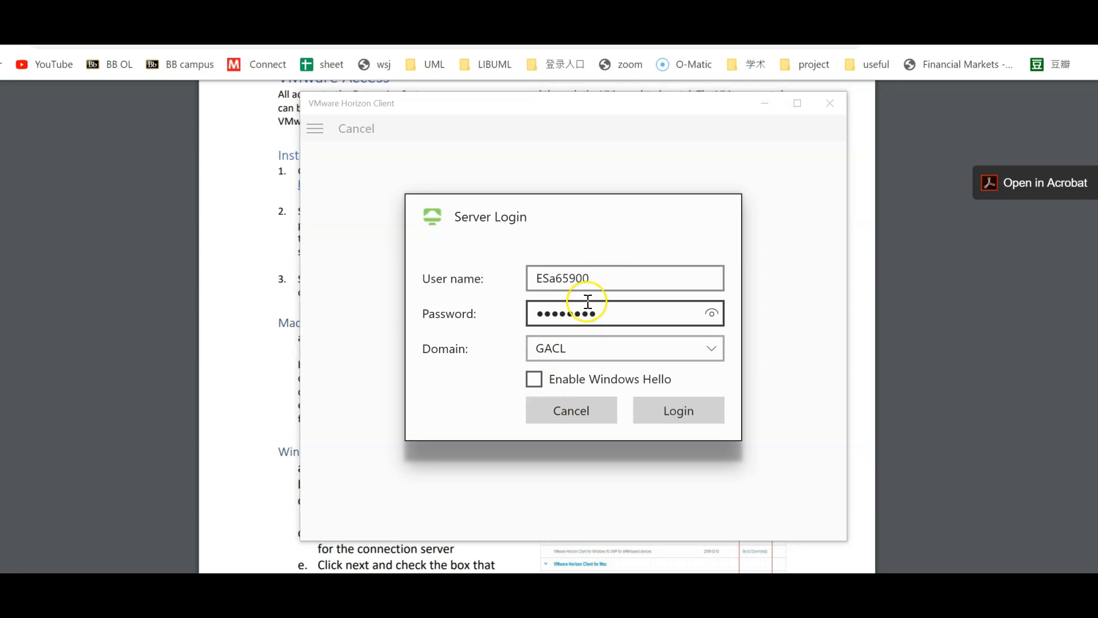
click(678, 411)
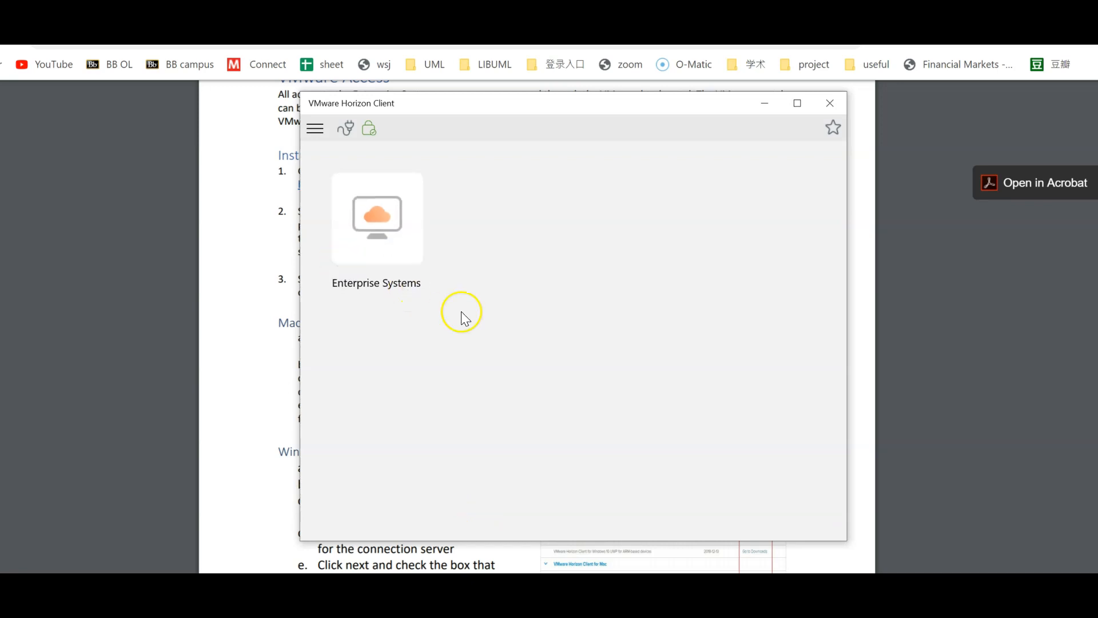
- Launch the Enterprise Systems virtual desktop and enlarge its window to fill the screen
click(386, 221)
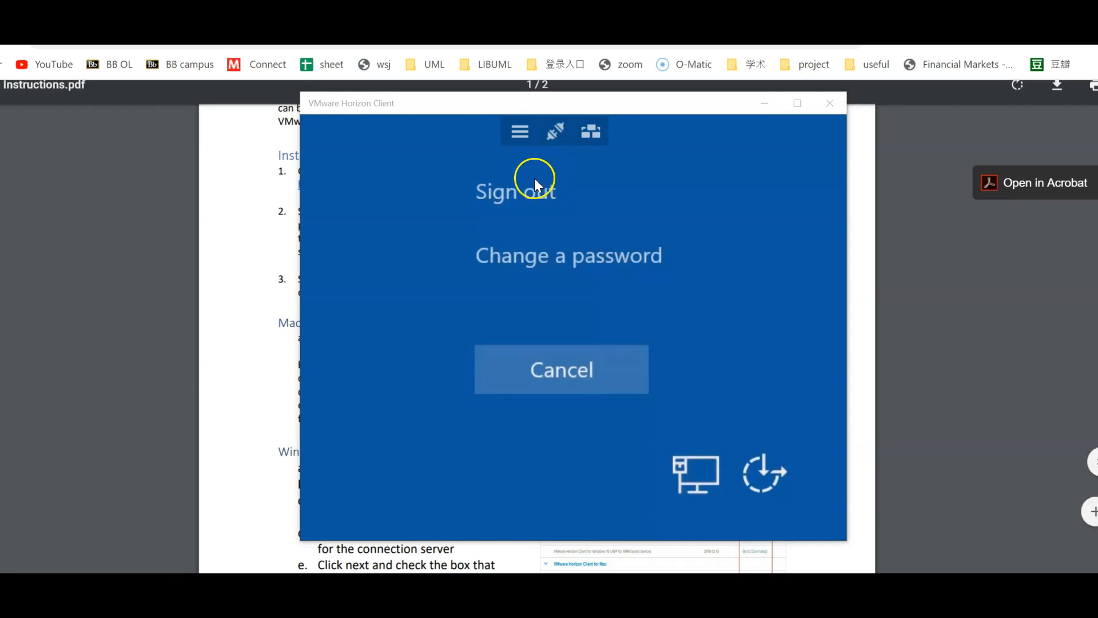
click(558, 251)
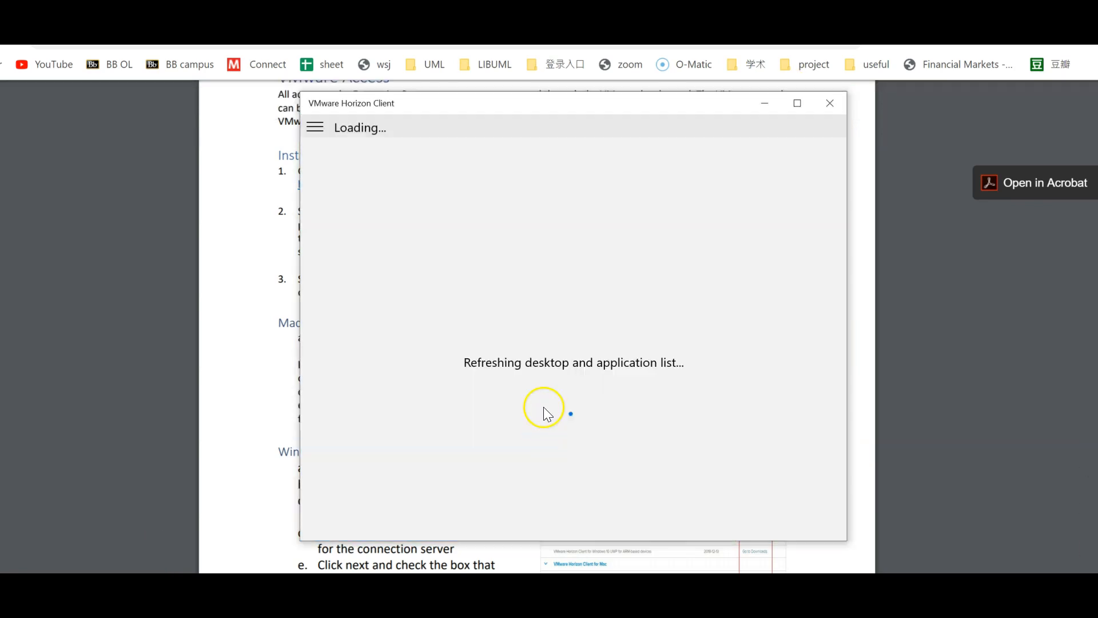
click(351, 213)
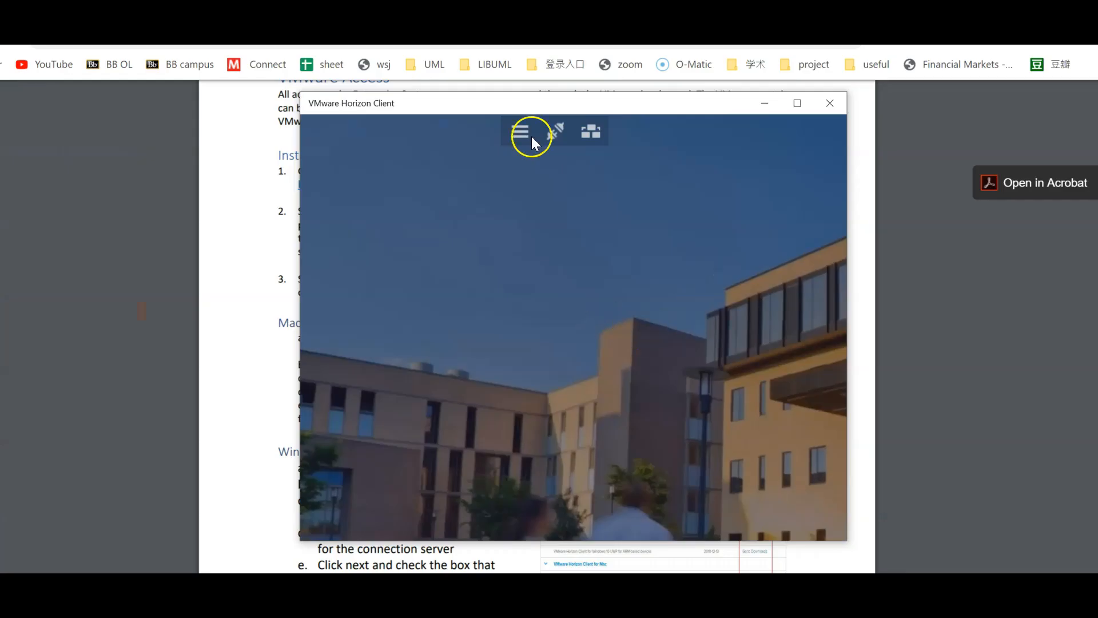
drag(534, 102, 233, 60)
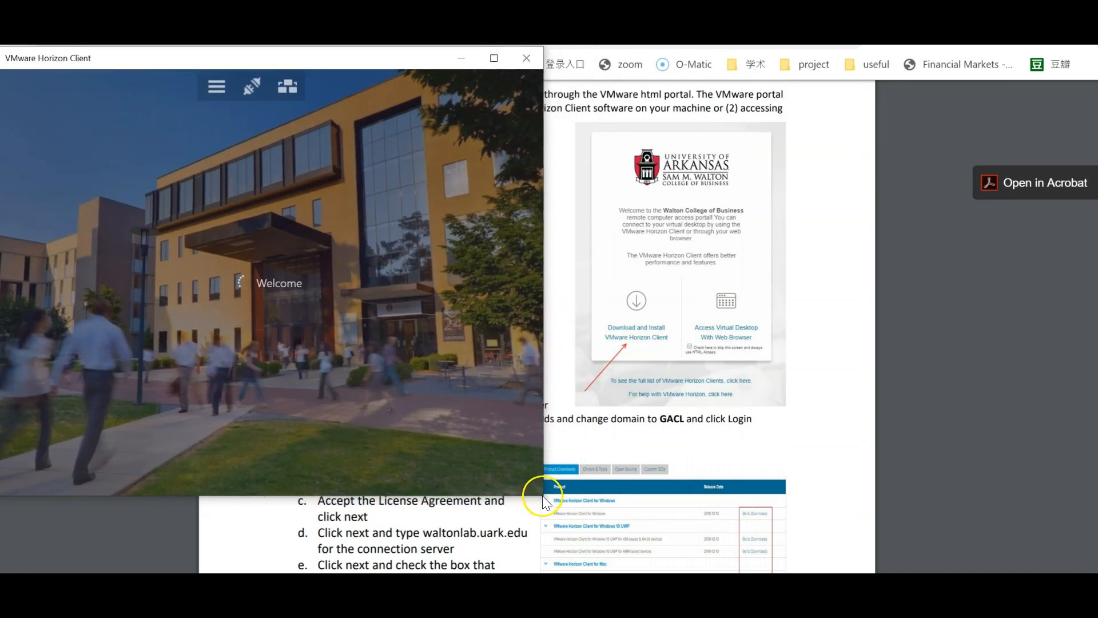
drag(542, 502, 1097, 571)
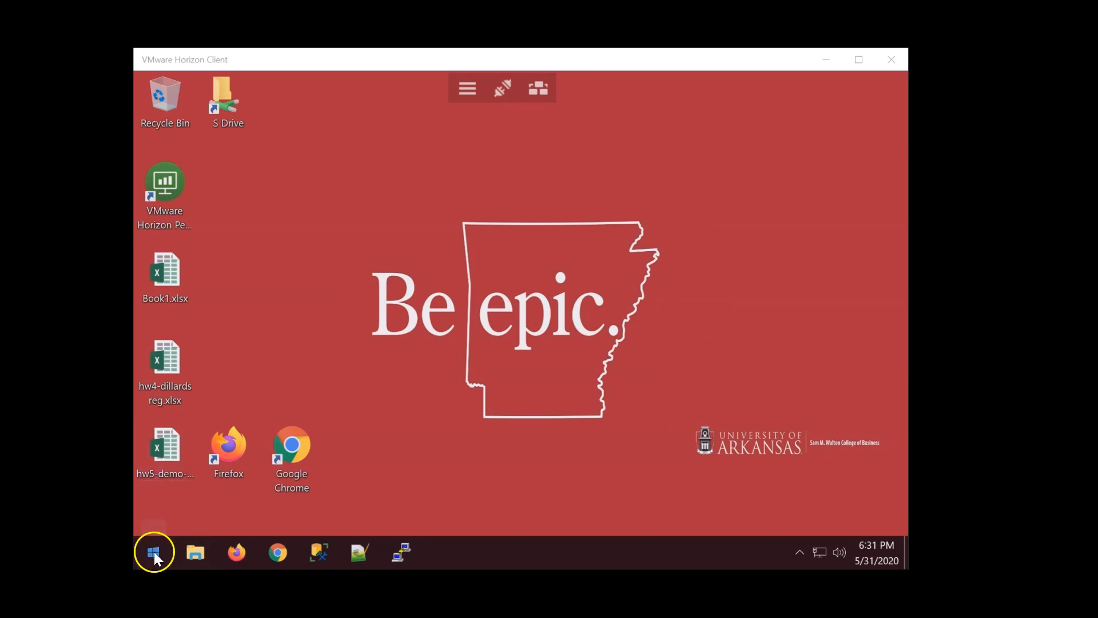
- Launch Excel from the virtual lab's programs on the remote desktop and create a blank workbook
click(155, 553)
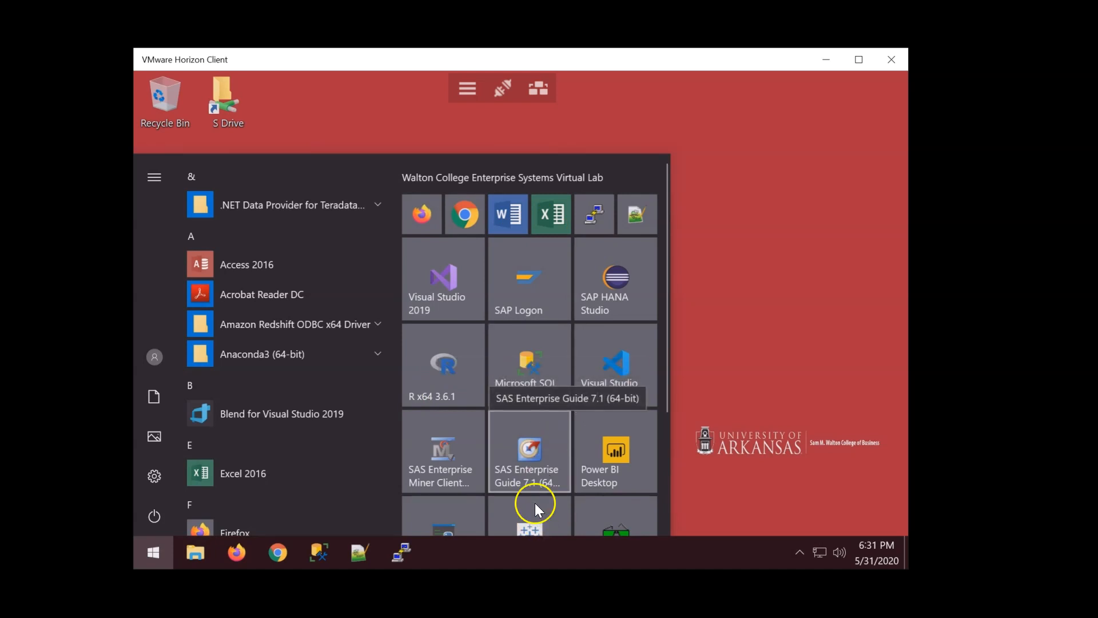
scroll(537, 517, down, 3)
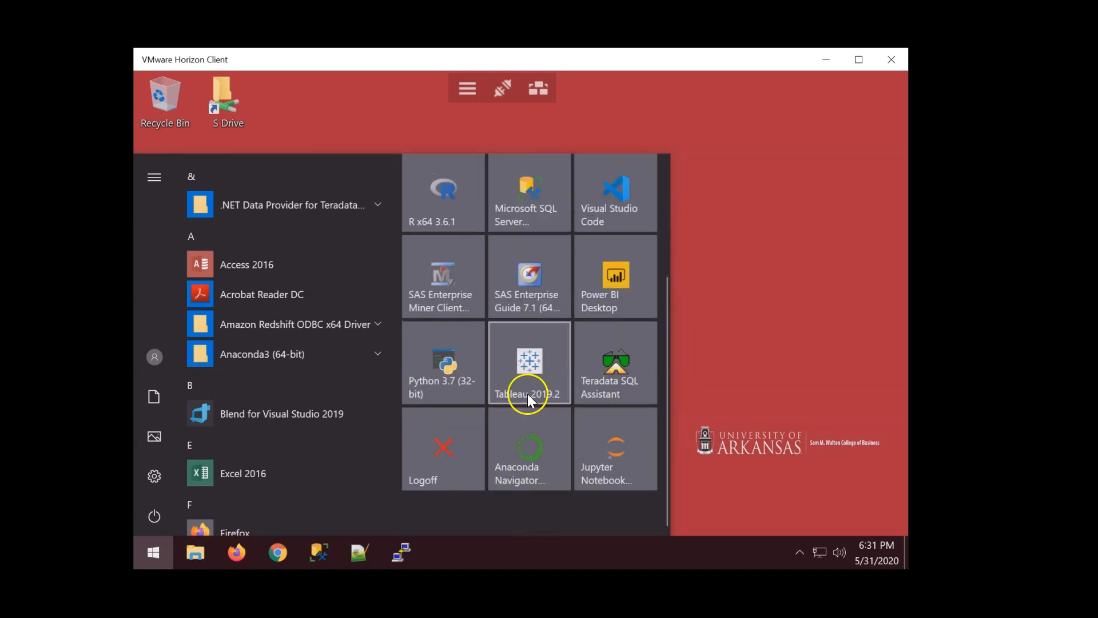
scroll(523, 383, up, 3)
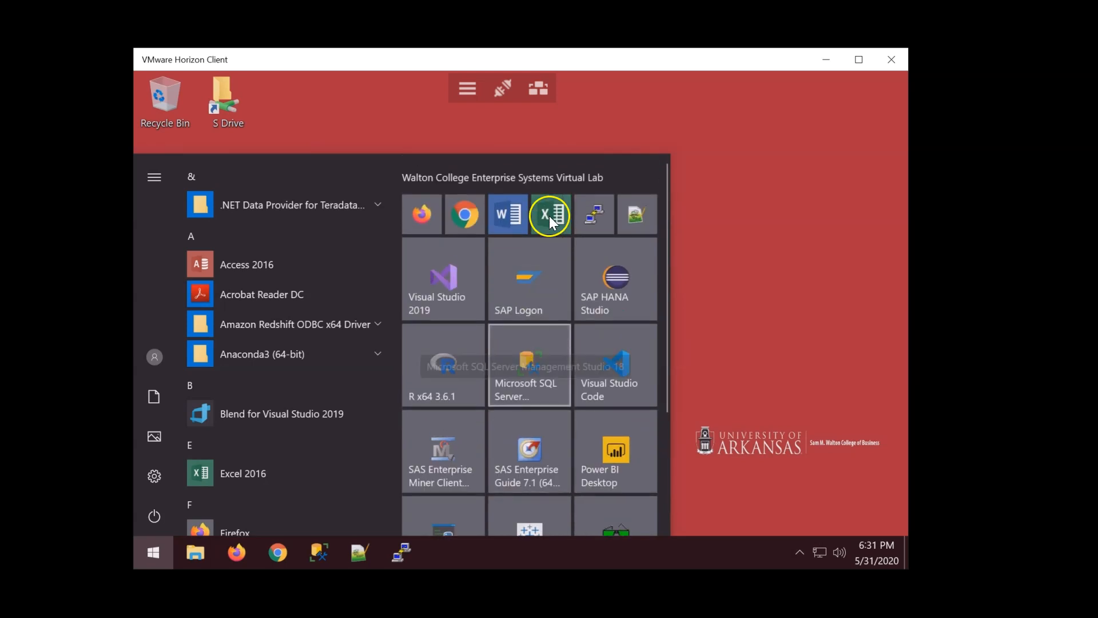
click(549, 215)
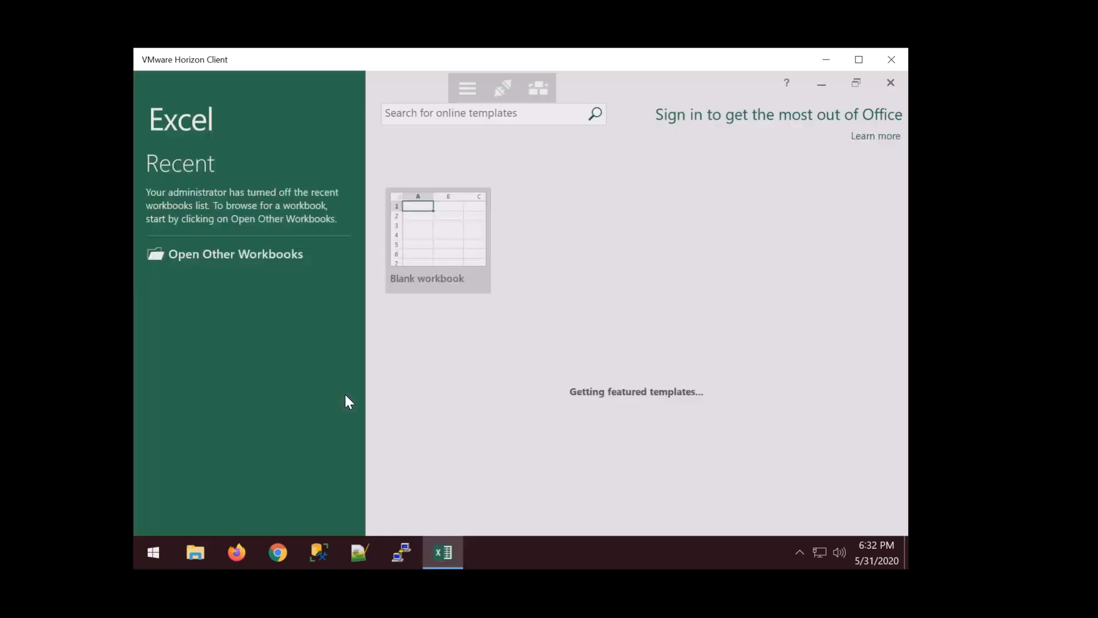
click(445, 249)
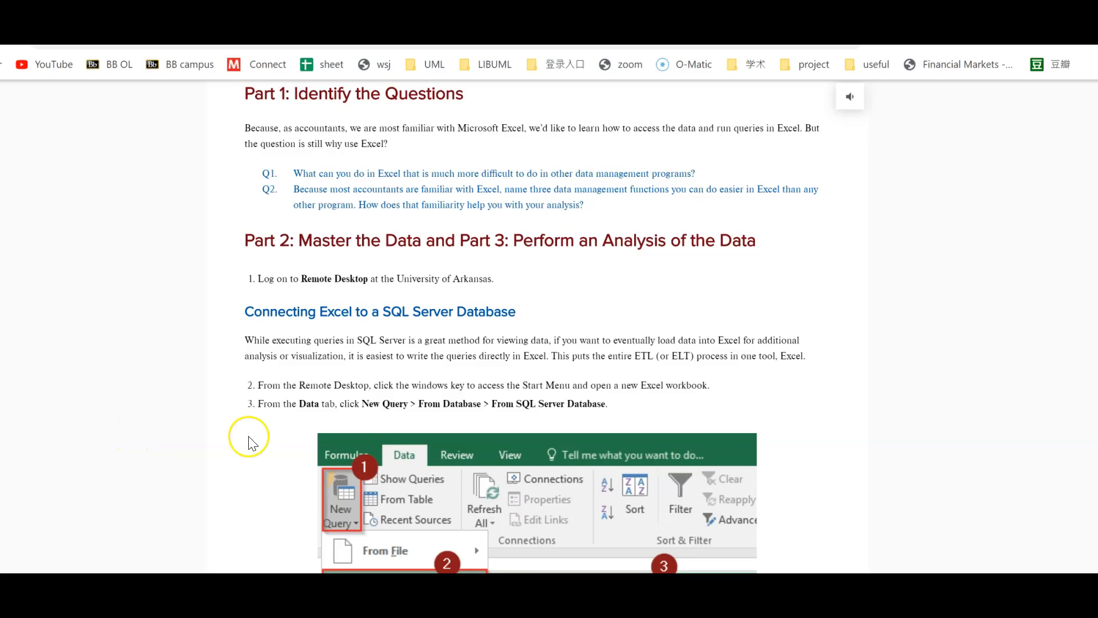
- Review the lab instructions in the e-book for connecting Excel to a SQL Server database
scroll(248, 441, up, 5)
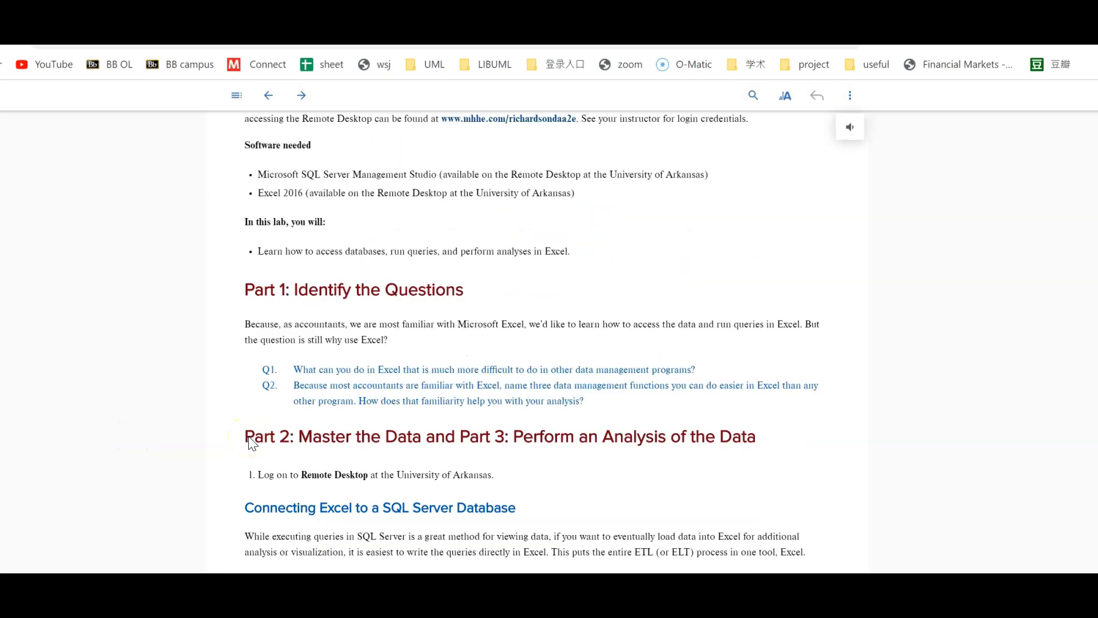
scroll(252, 441, up, 3)
scroll(355, 366, down, 3)
scroll(380, 394, down, 4)
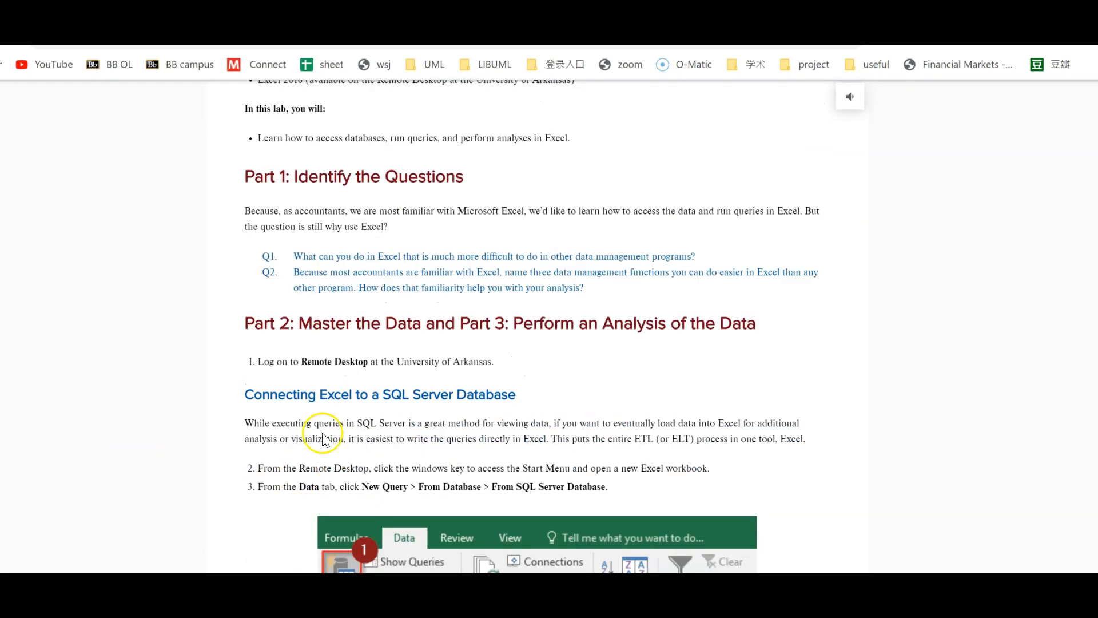
scroll(420, 483, down, 3)
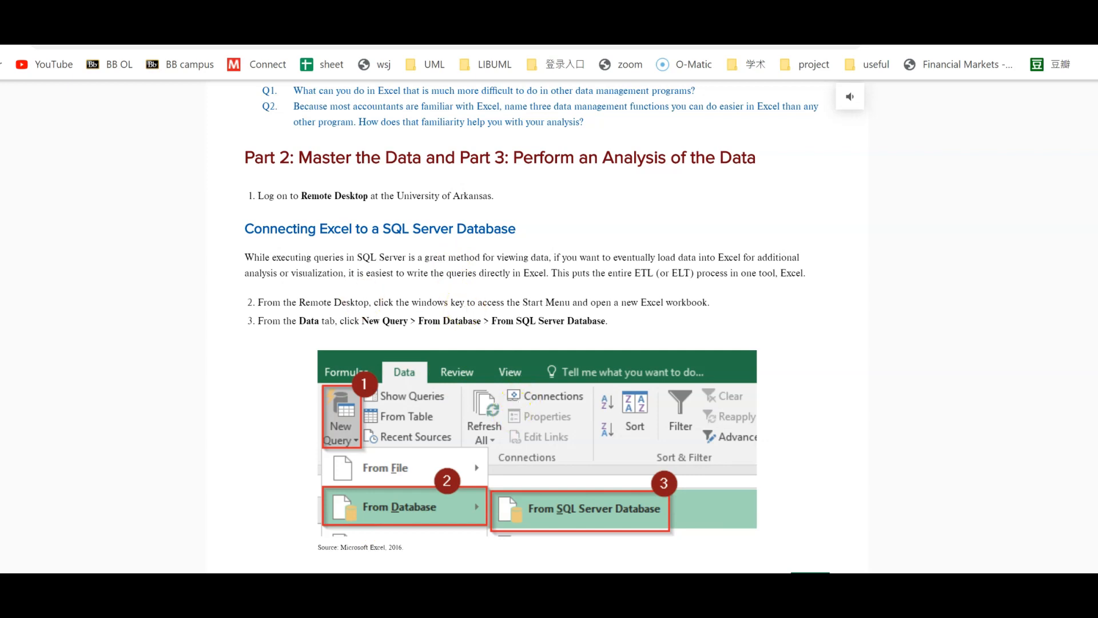
- Return to the blank workbook on the remote desktop and start a new query from a SQL Server database
key(alt+Tab)
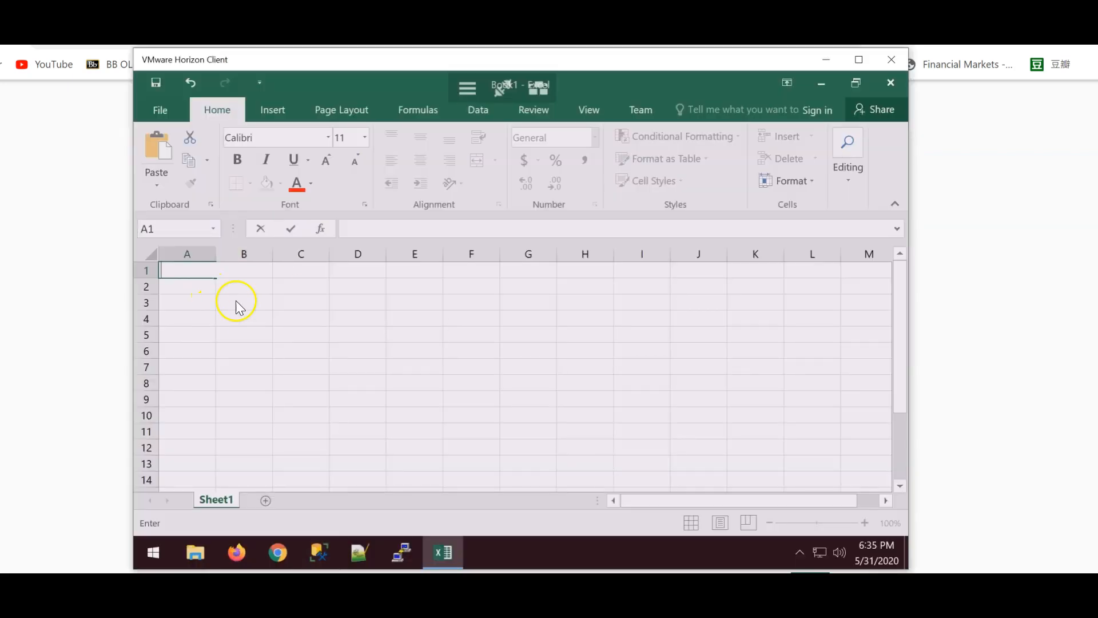
click(266, 321)
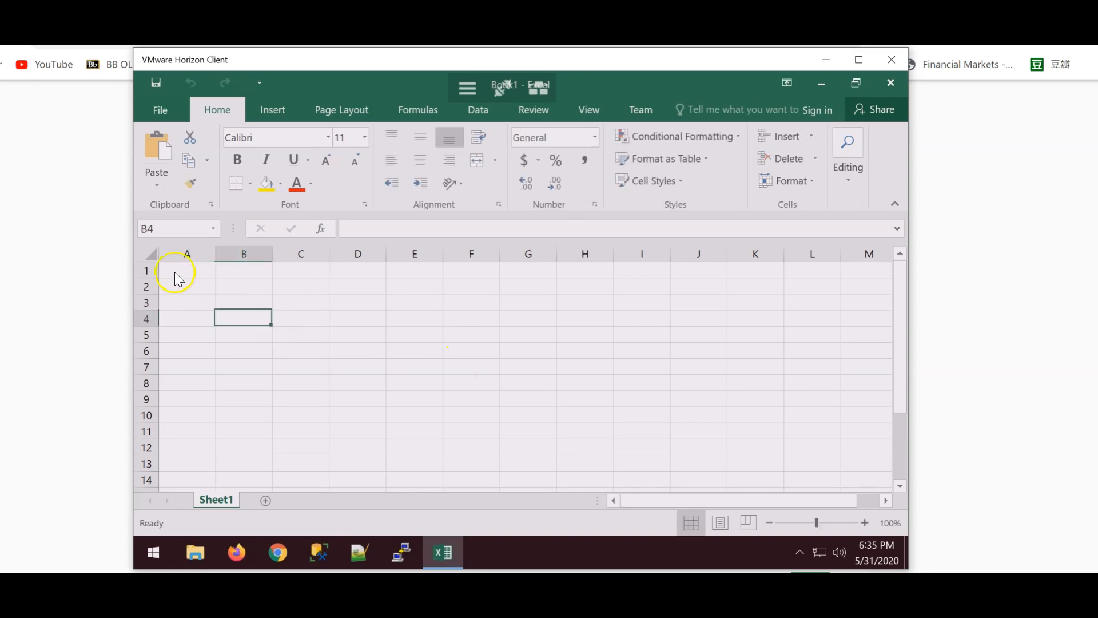
click(175, 273)
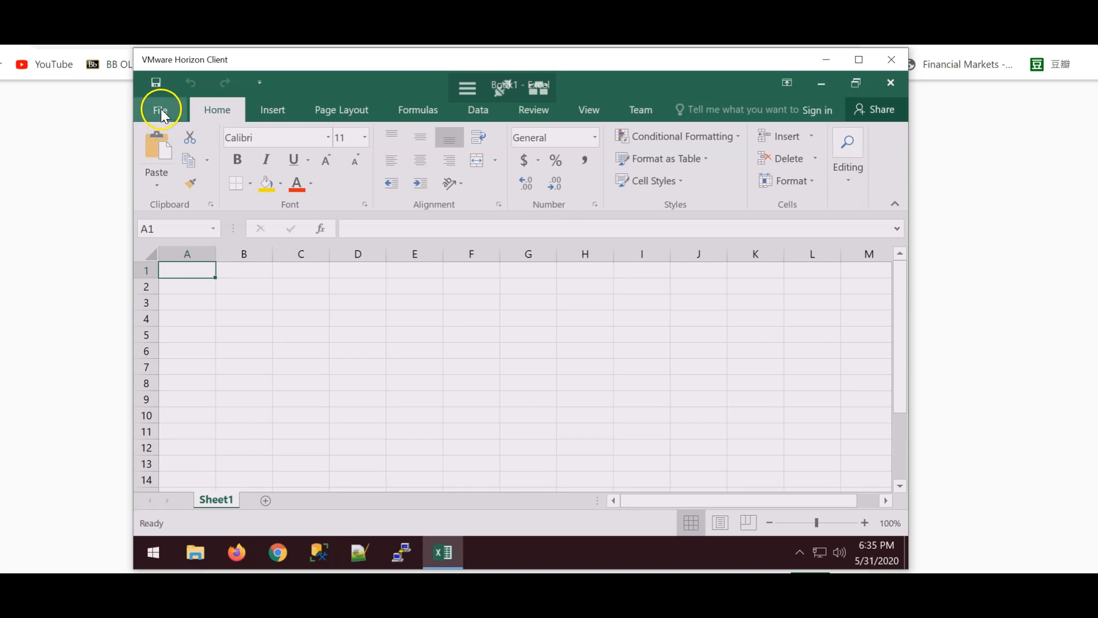
click(477, 111)
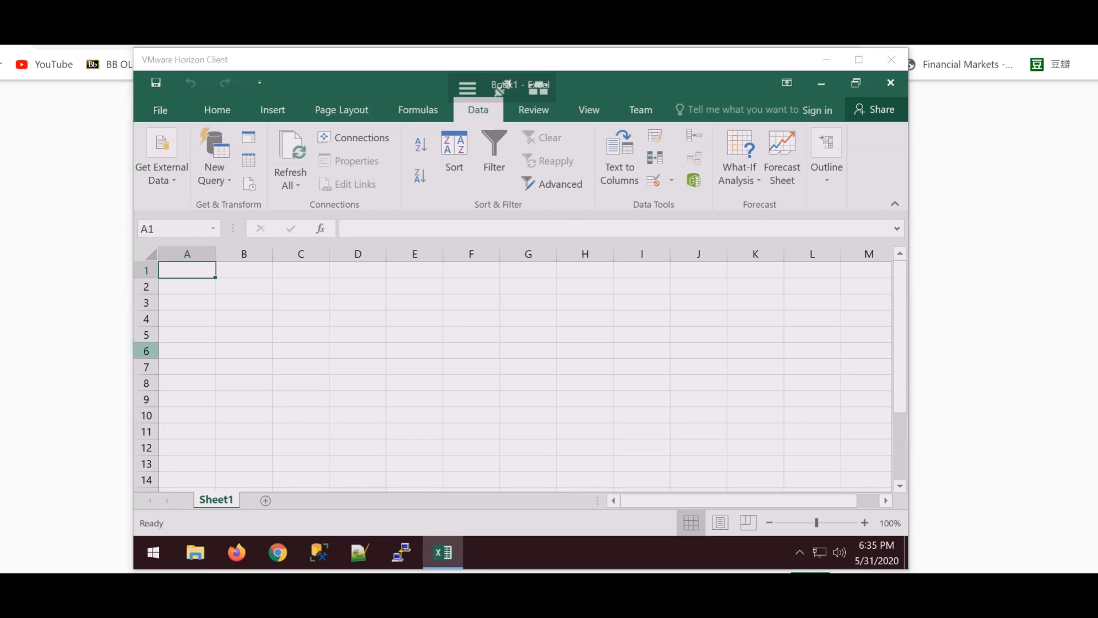
click(229, 180)
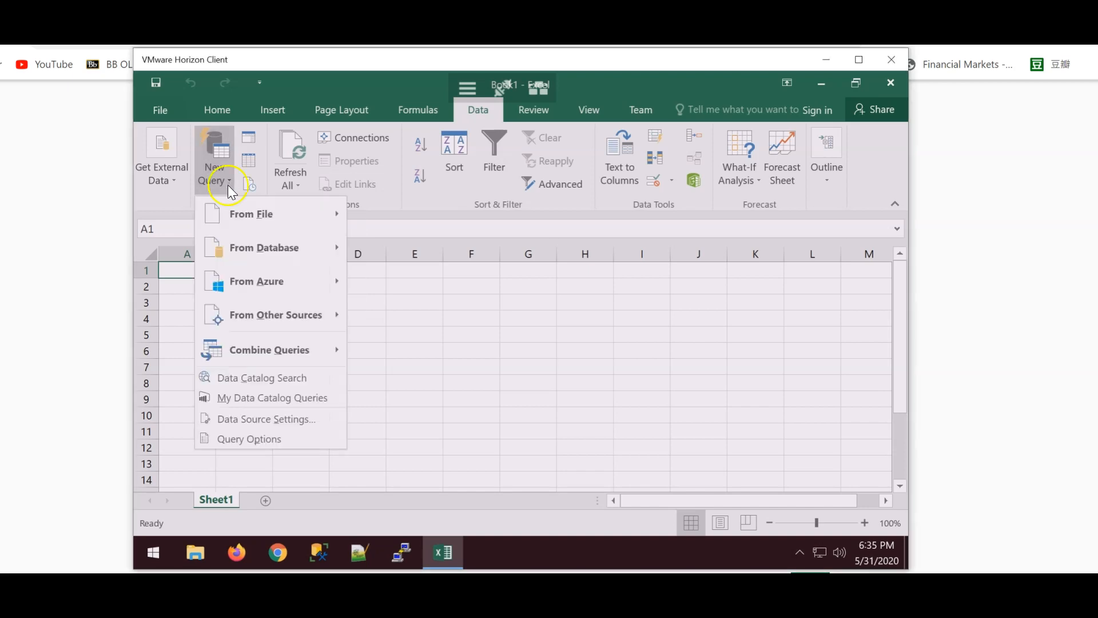
click(273, 248)
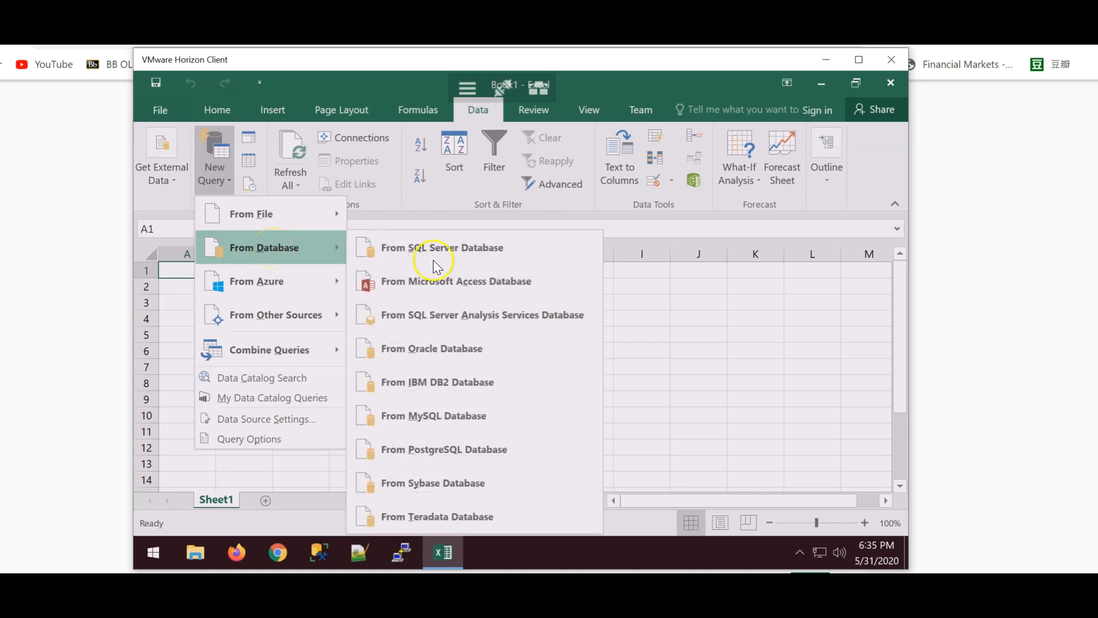
click(468, 254)
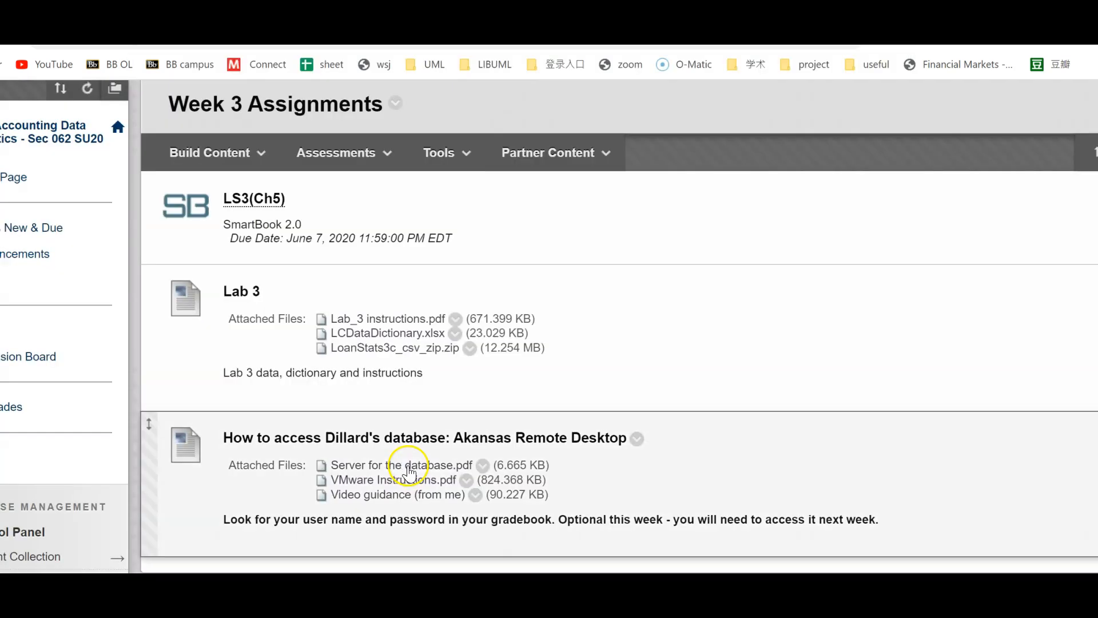
- Copy the server address essql1.walton.uark.edu from "Server for the database.pdf" and enter it as the query's server
click(356, 477)
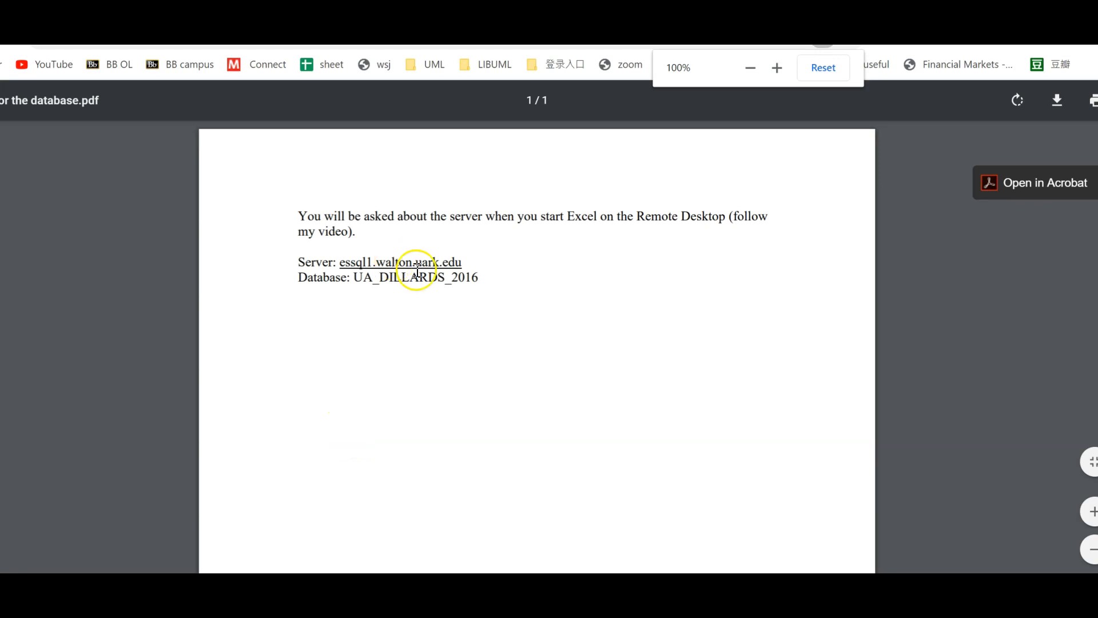
drag(470, 261, 342, 261)
key(ctrl+c)
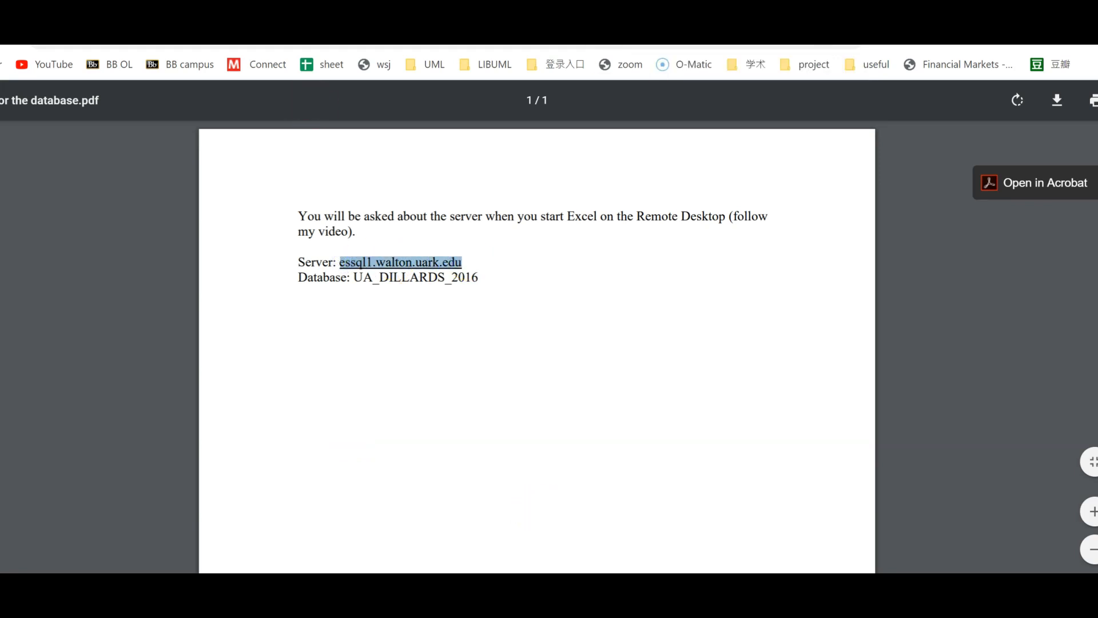
key(alt+Tab)
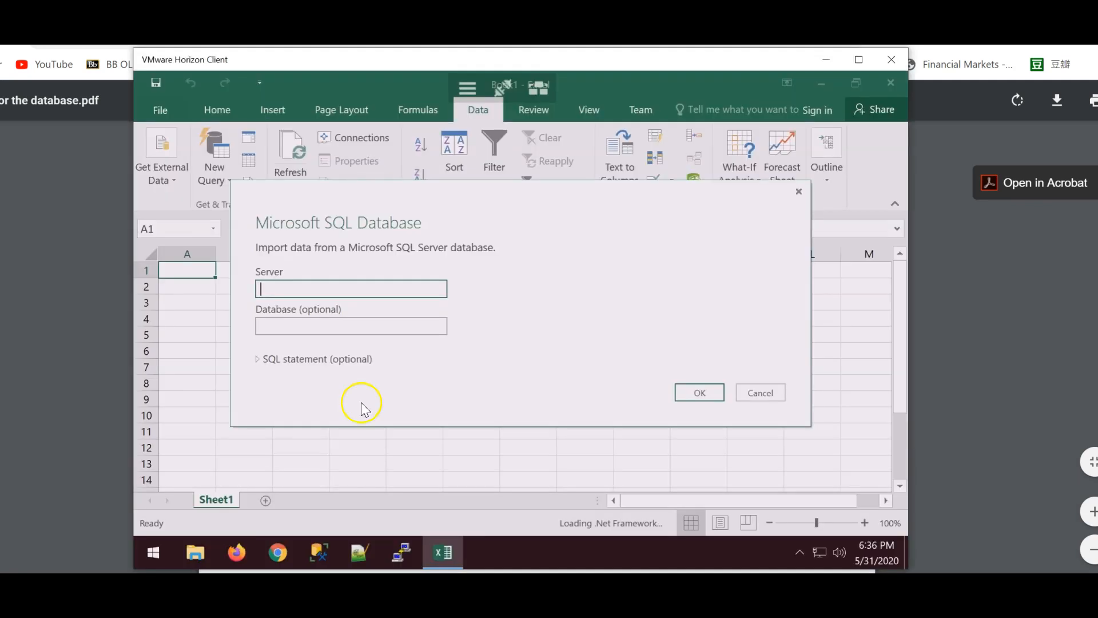
click(358, 291)
key(ctrl+v)
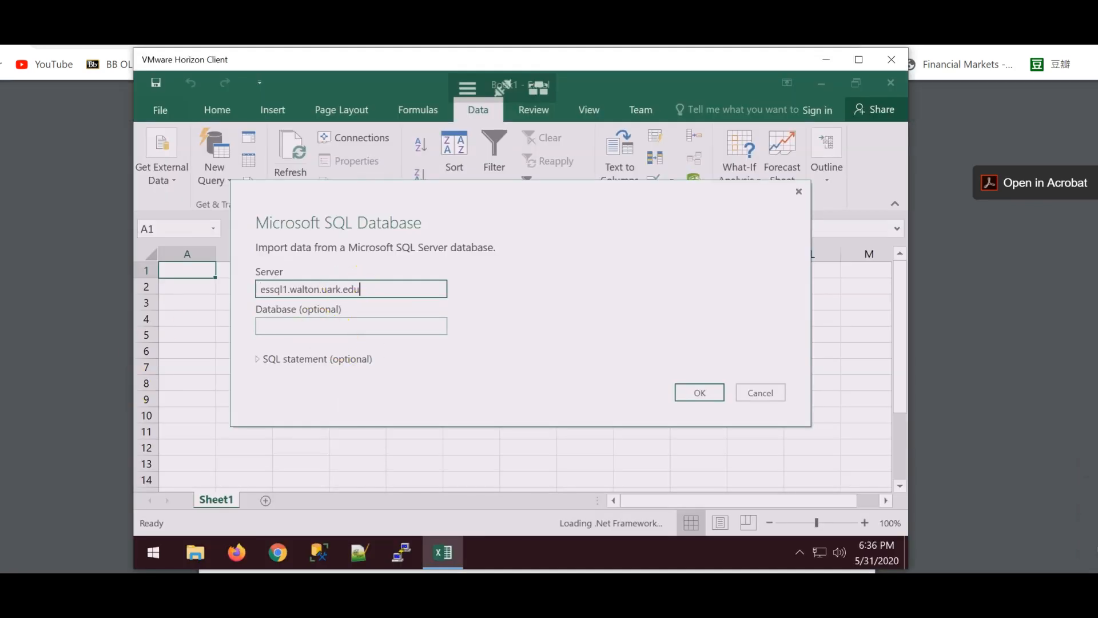
- Copy the database name UA_DILLARDS_2016 from the PDF and enter it as the query's database
click(168, 572)
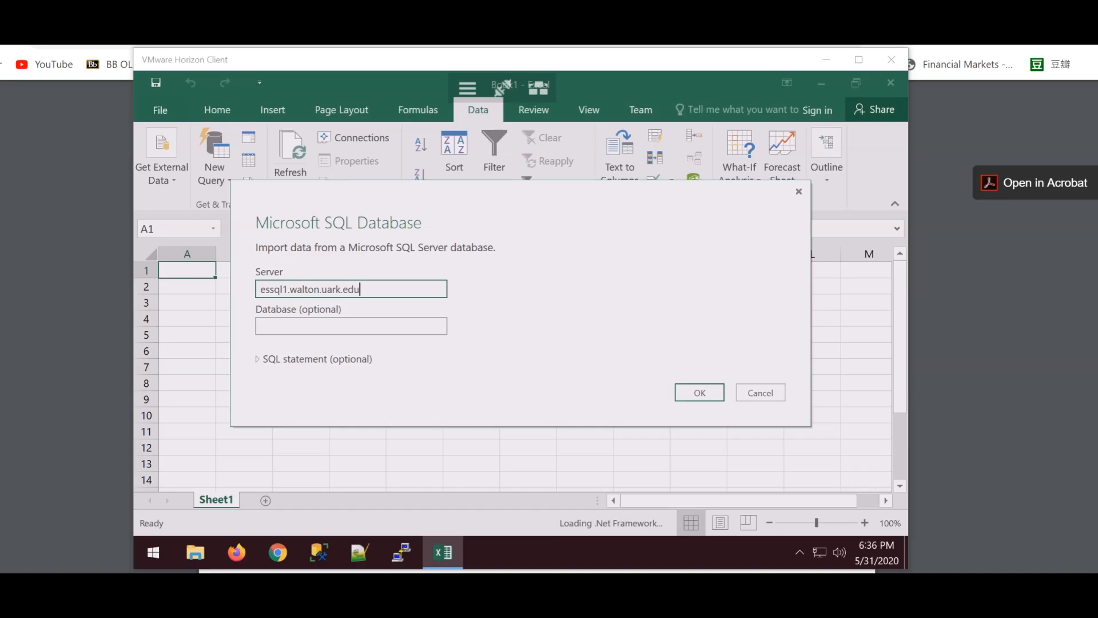
click(72, 548)
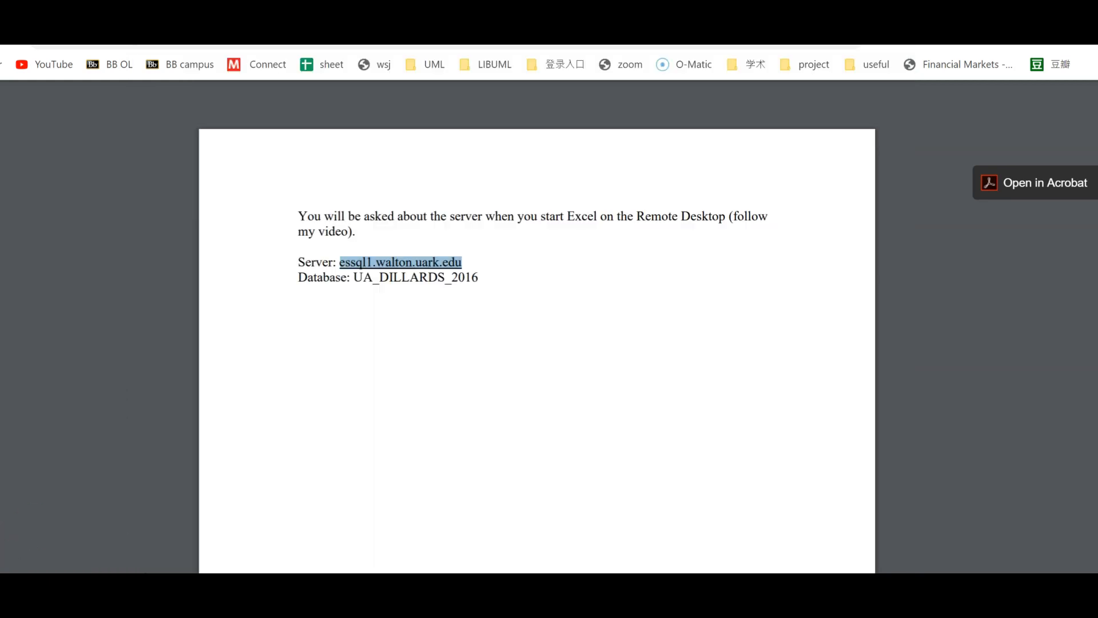
drag(478, 278, 357, 279)
key(ctrl+c)
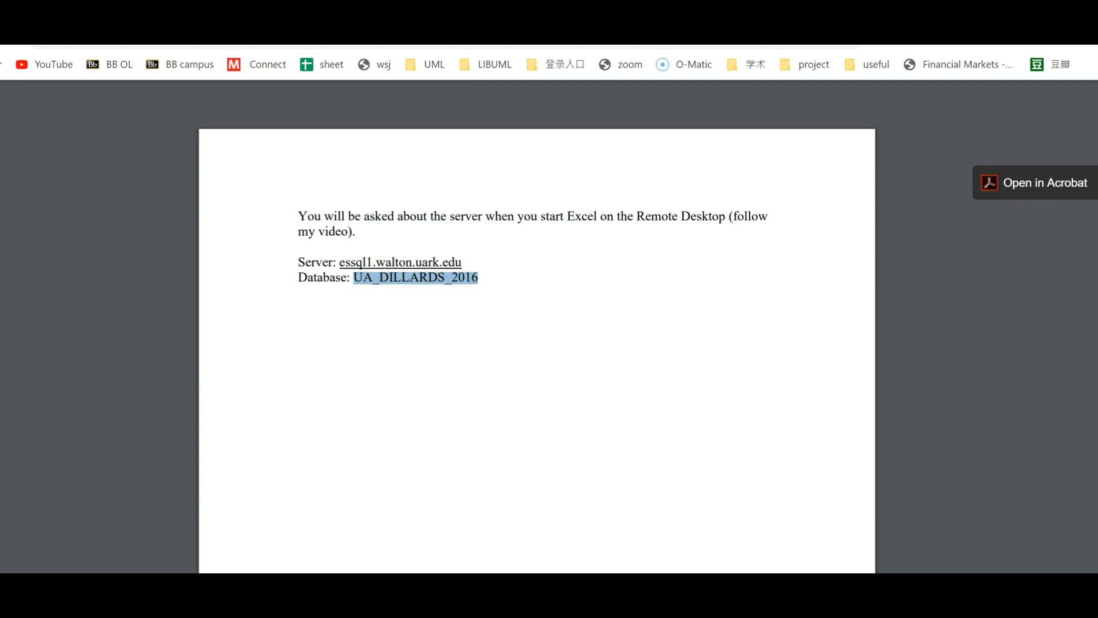
key(alt+Tab)
click(400, 330)
key(ctrl+v)
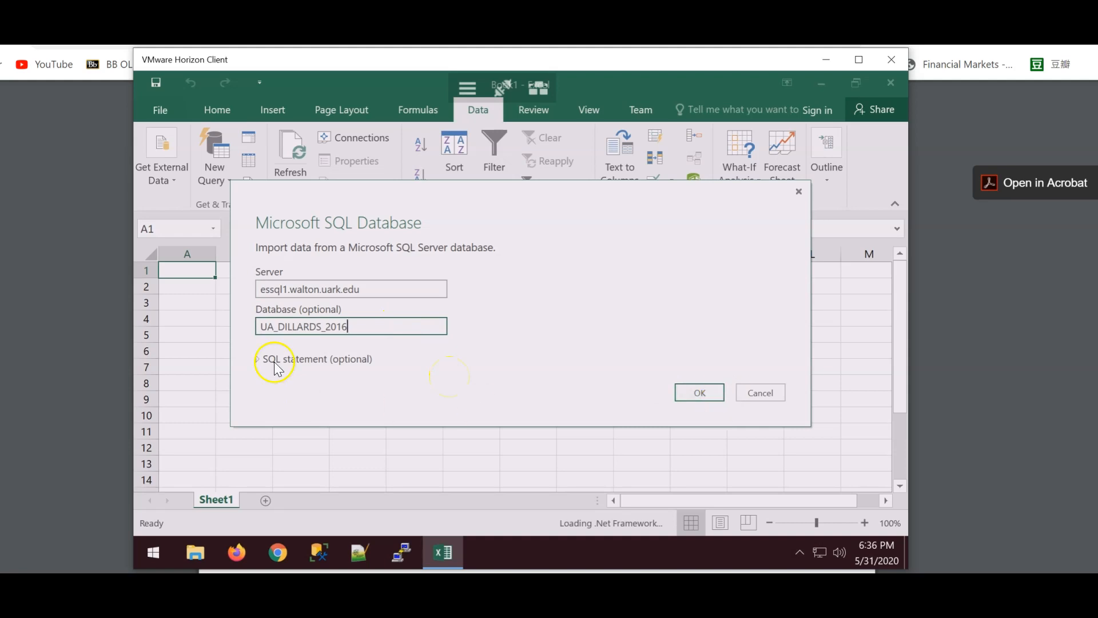
- Expand the optional SQL statement section and reposition the dialog so the whole section fits on screen
click(257, 360)
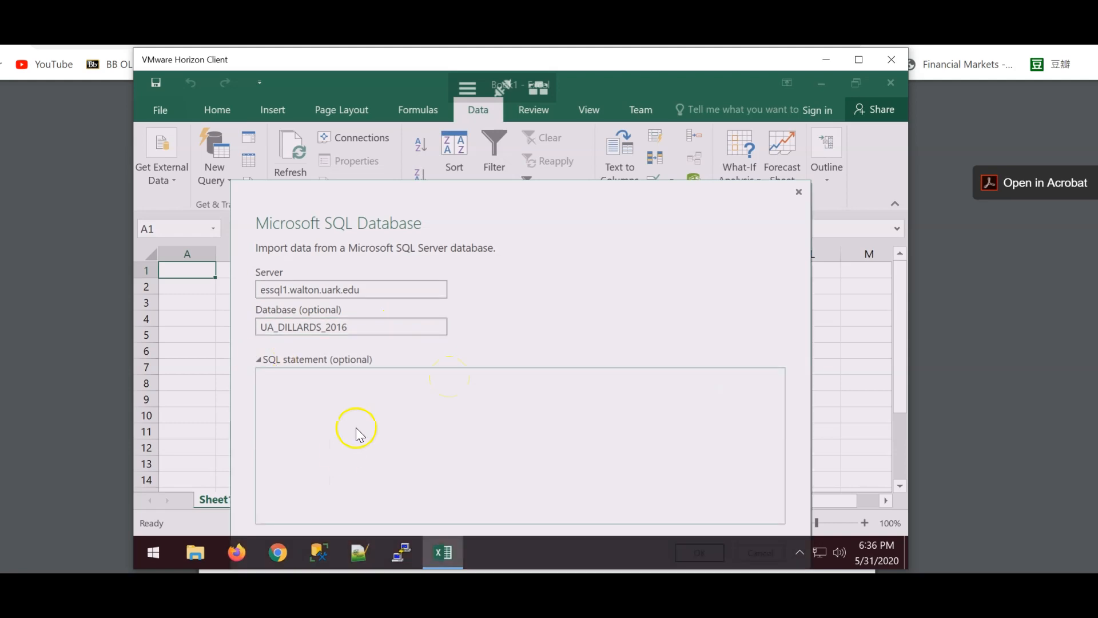
click(286, 386)
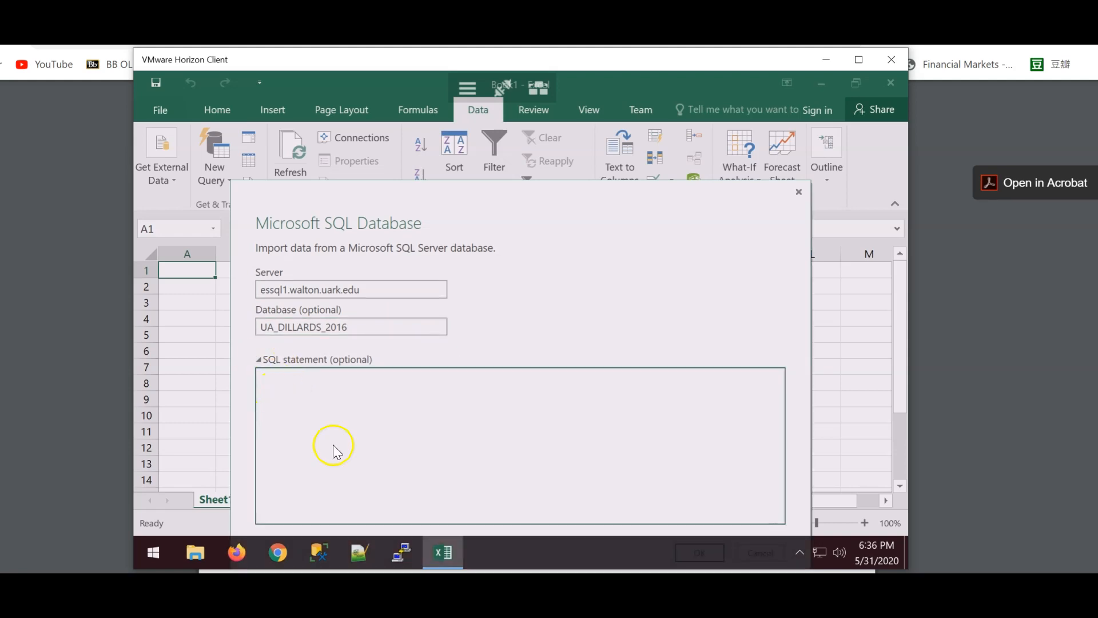
drag(747, 214, 747, 157)
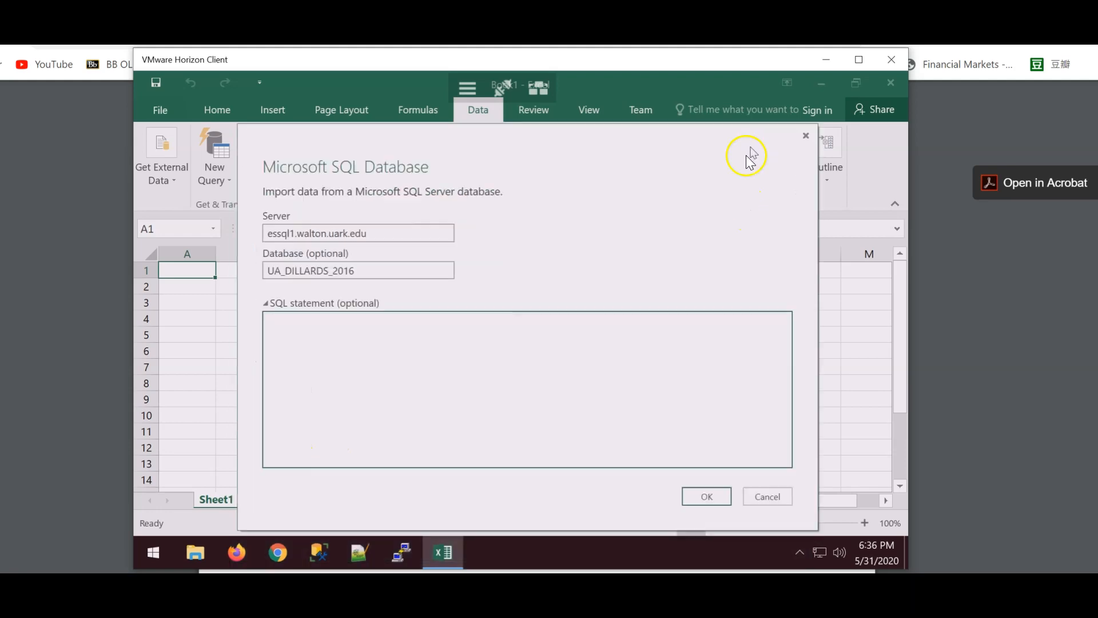
click(318, 333)
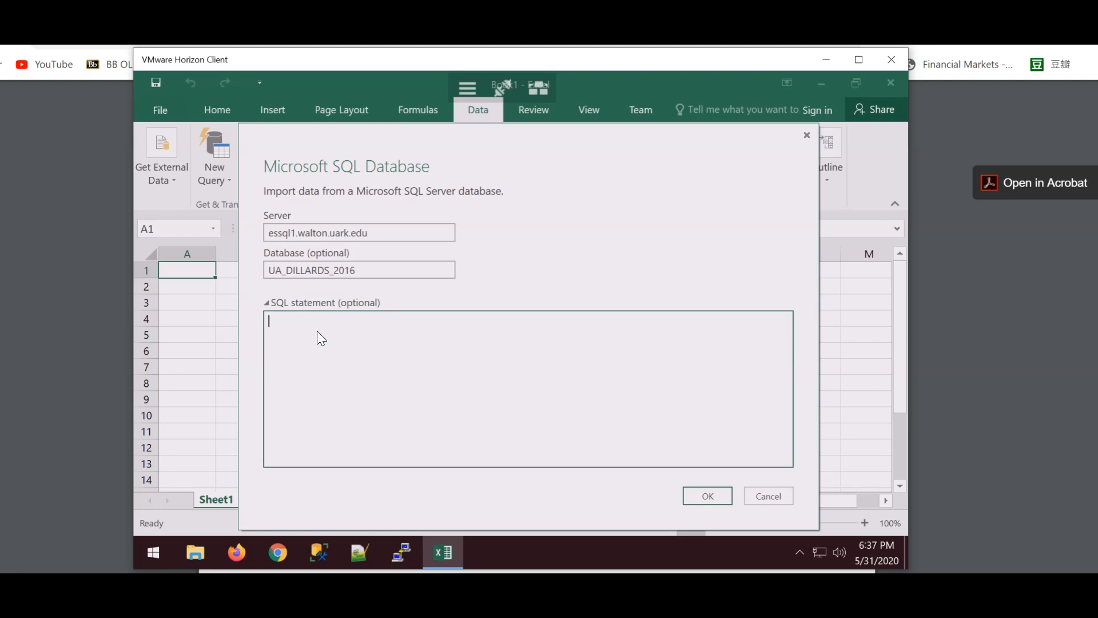
- Search the remote desktop's programs for "text" and open Notepad
click(154, 559)
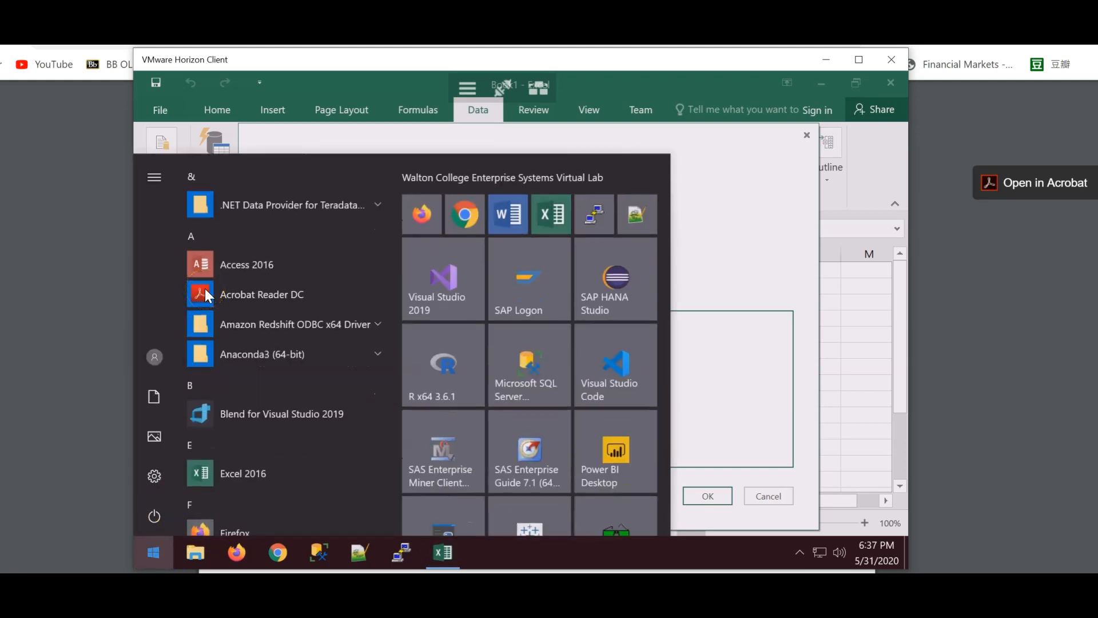
text(te)
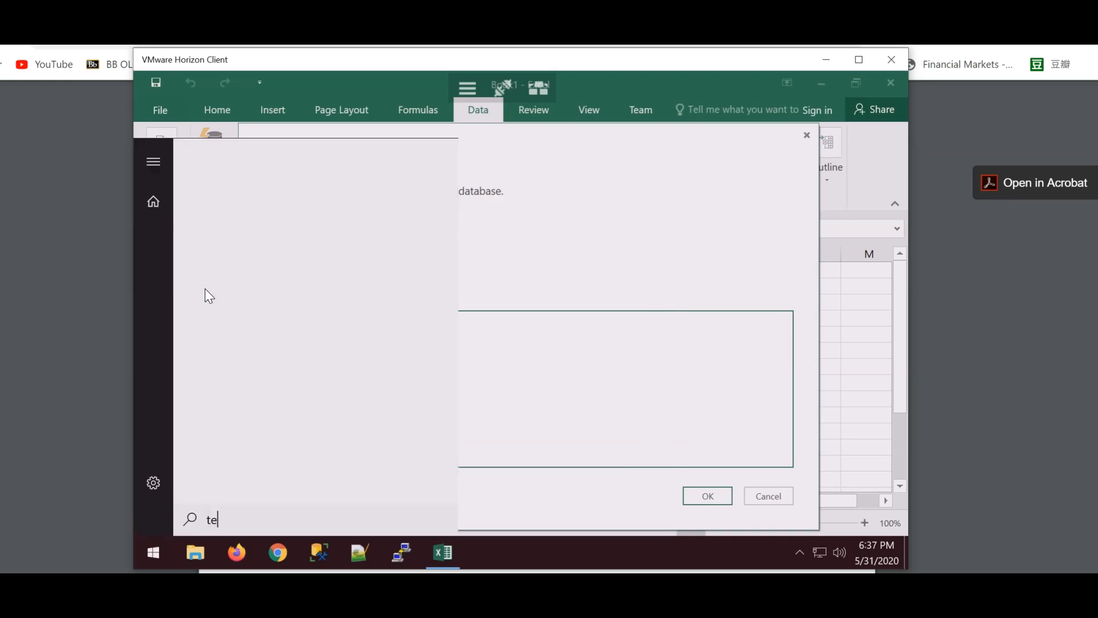
text(xt)
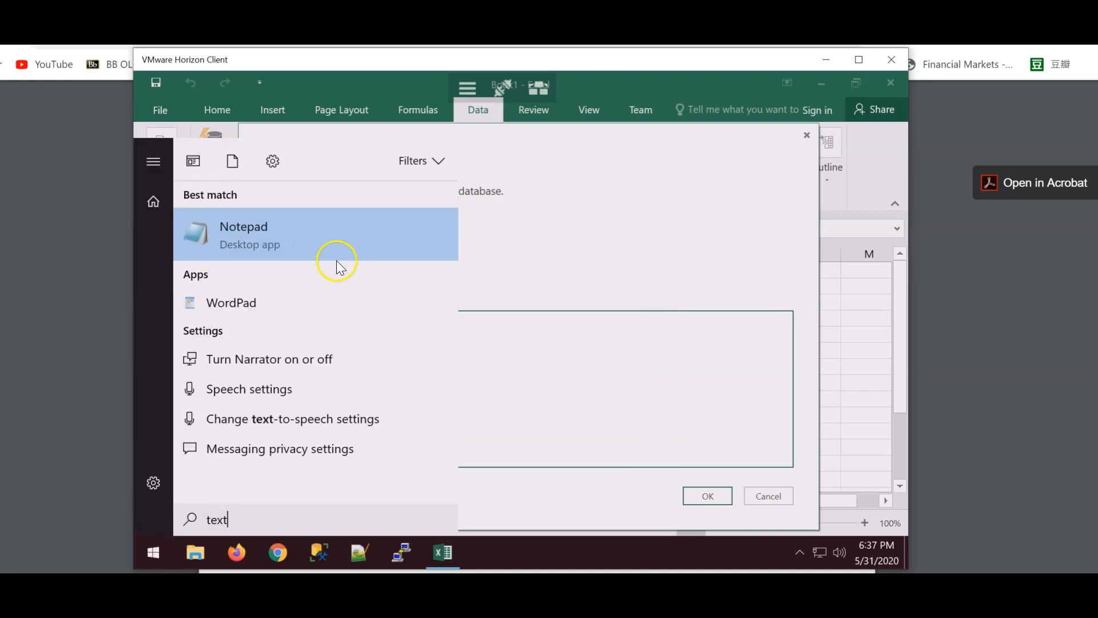
key(Escape)
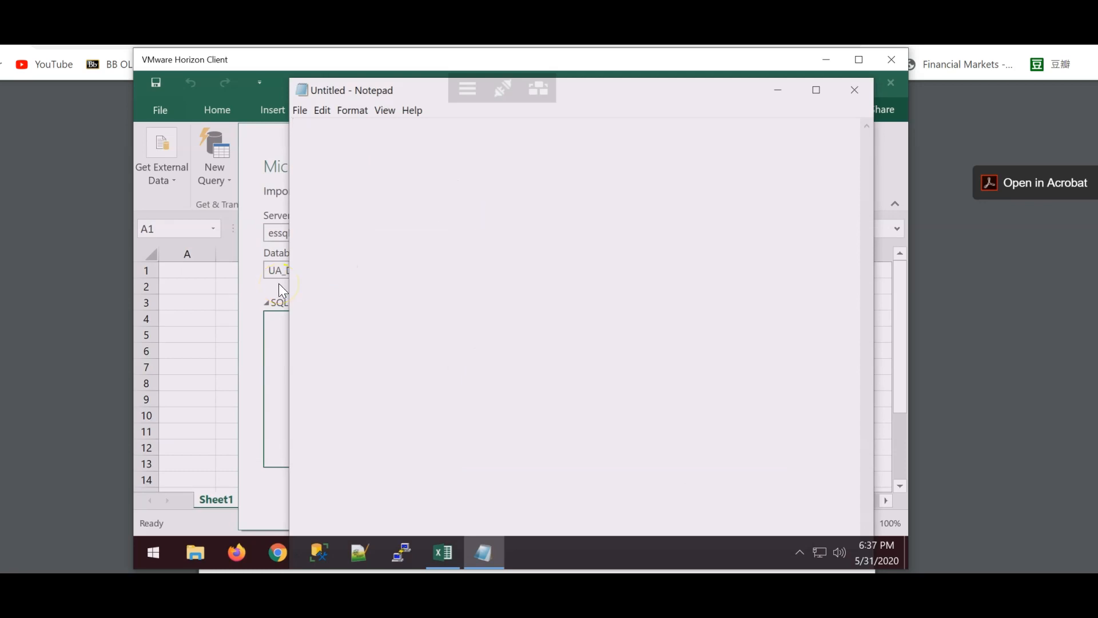
- Write the first two query lines in Notepad: "SELECT *" and "FROM TRANSACT"
text(SELE)
key(BackSpace)
text(* )
text(F)
text(ROM)
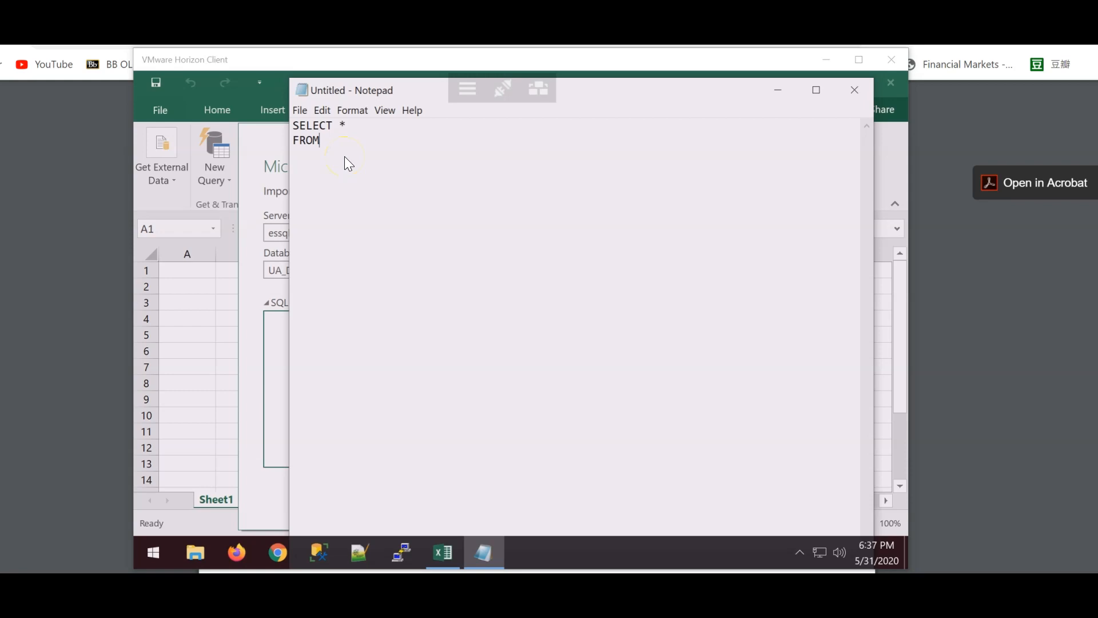
click(322, 143)
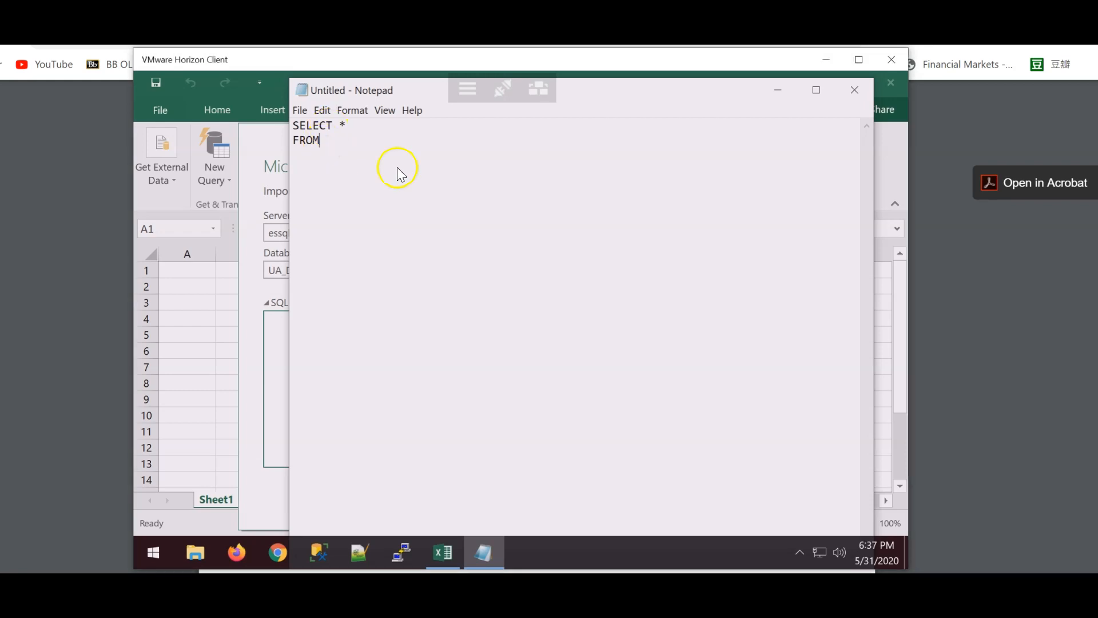
text(TRANSACT)
key(Return)
- Add the condition line "WHERE TRAN_TYPE <> 'P'" below the FROM line
text(WHERE)
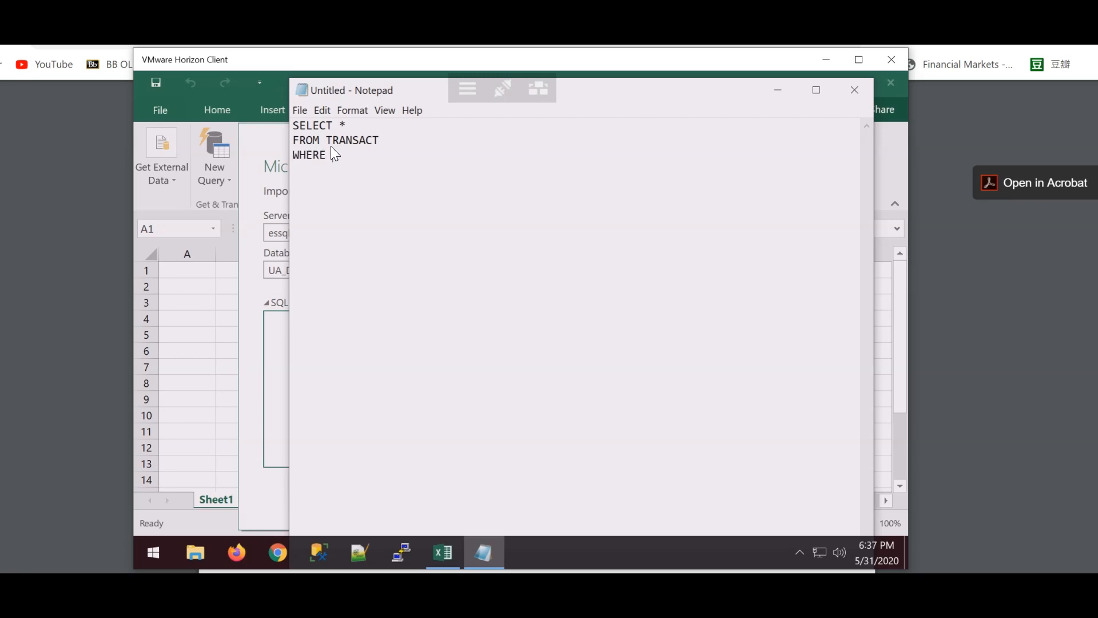
text( TRAN_TYP <>)
key(Left)
key(Left)
key(Left)
text(E)
key(End)
text('P)
- Limit the query to ten rows by changing its first line to "SELECT TOP 10 *"
click(351, 110)
click(341, 130)
text(TOP 10)
click(285, 343)
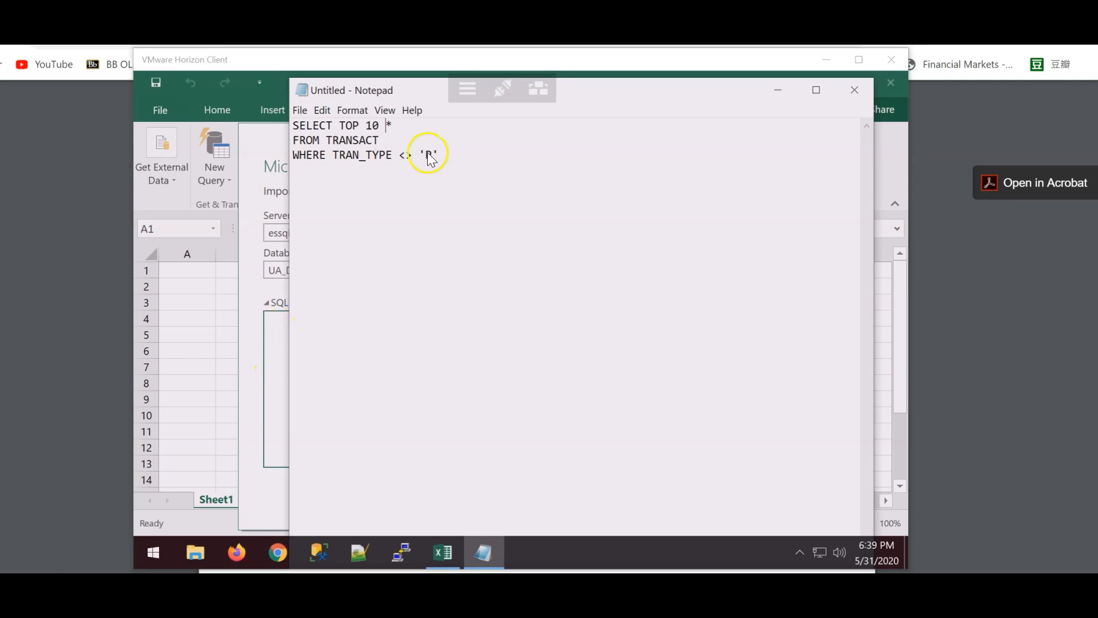
drag(420, 154, 424, 153)
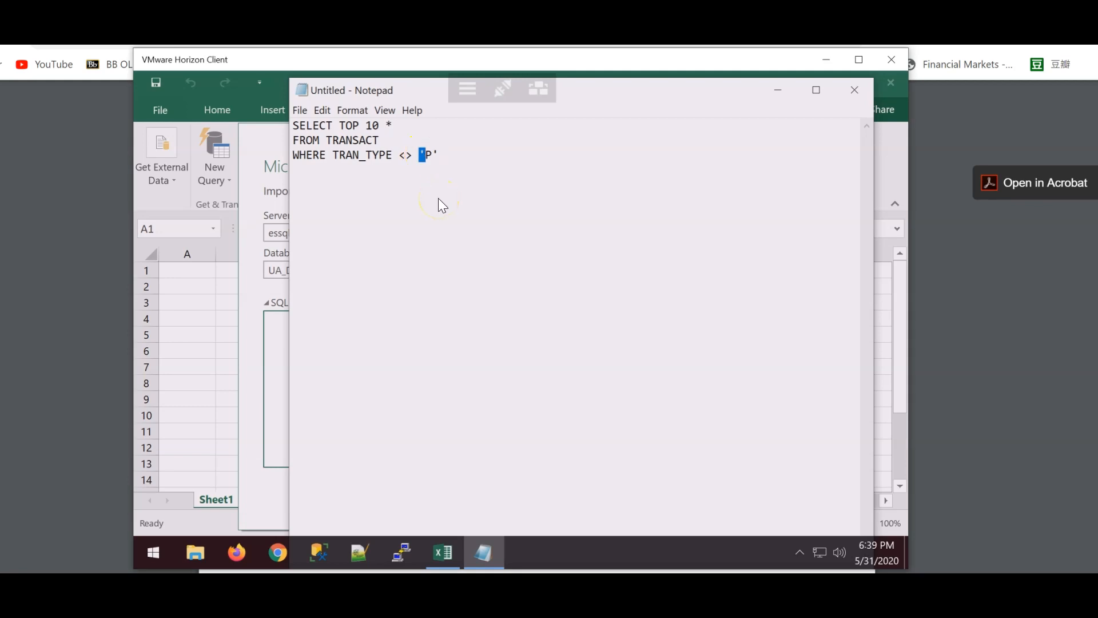
click(450, 159)
- Copy the complete query from Notepad and paste it into the SQL statement box of the database connection dialog
drag(430, 155, 295, 126)
key(ctrl+c)
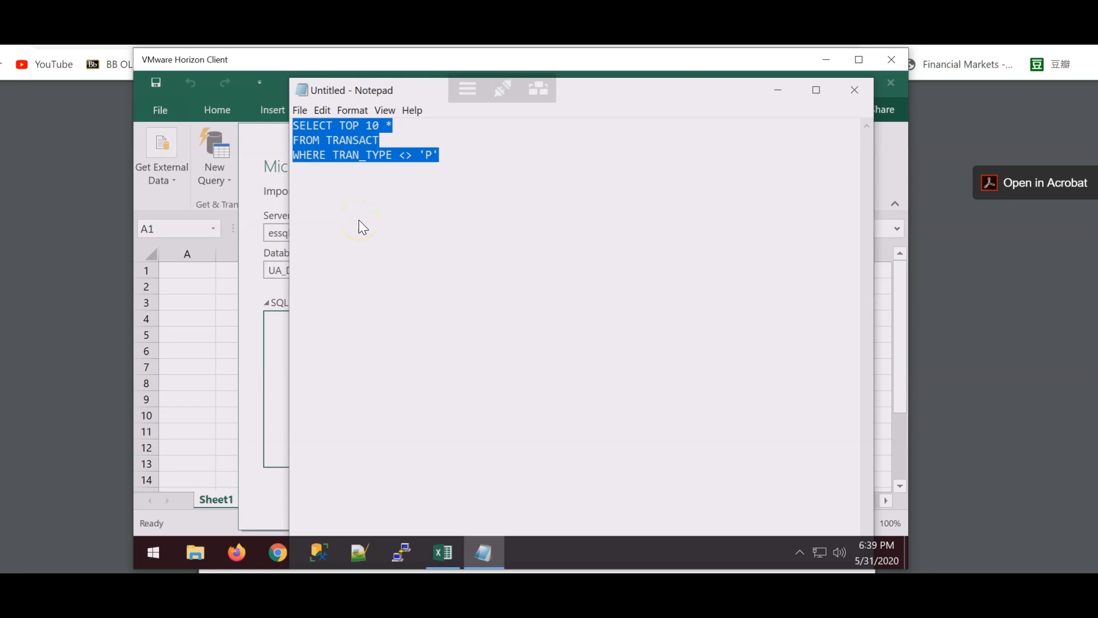
click(778, 92)
click(332, 368)
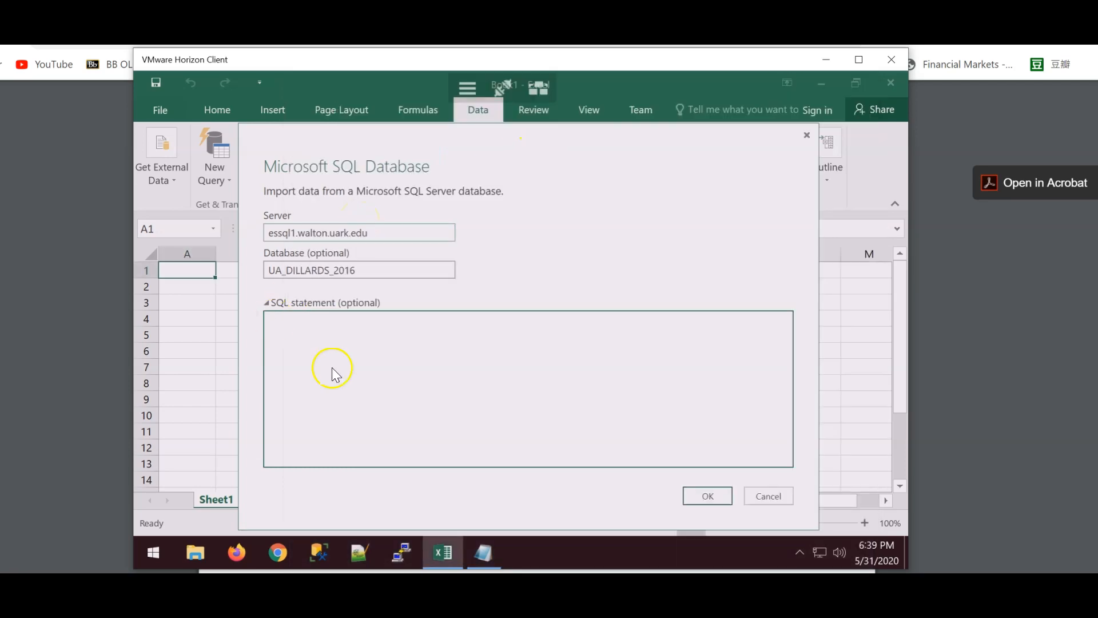
key(ctrl+v)
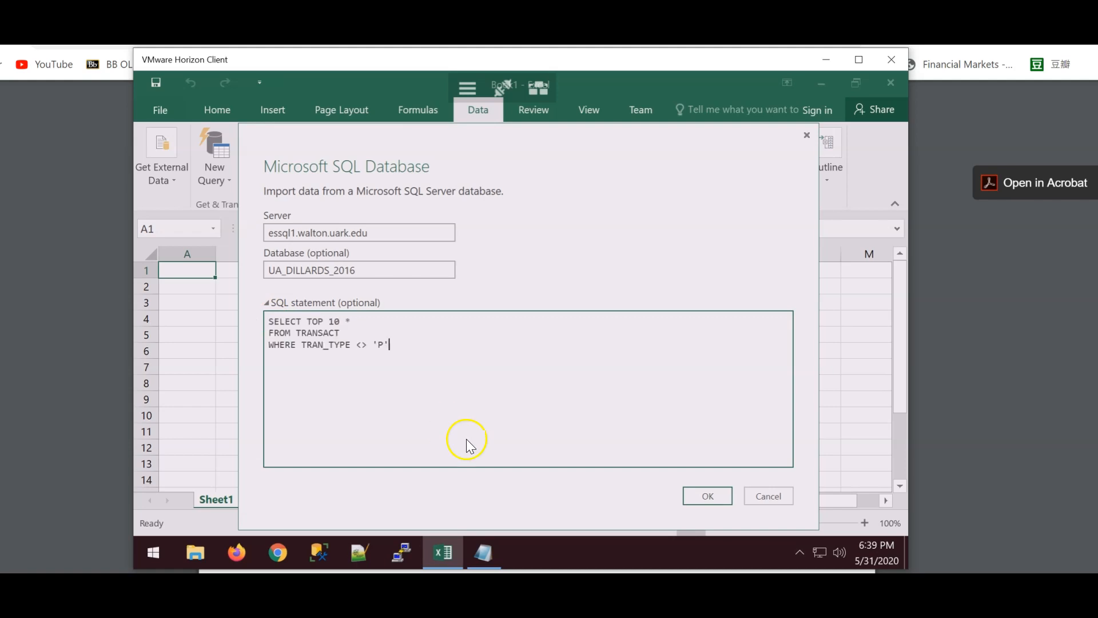
- Submit the query, connect with the current Windows credentials and accept the unencrypted connection
click(705, 496)
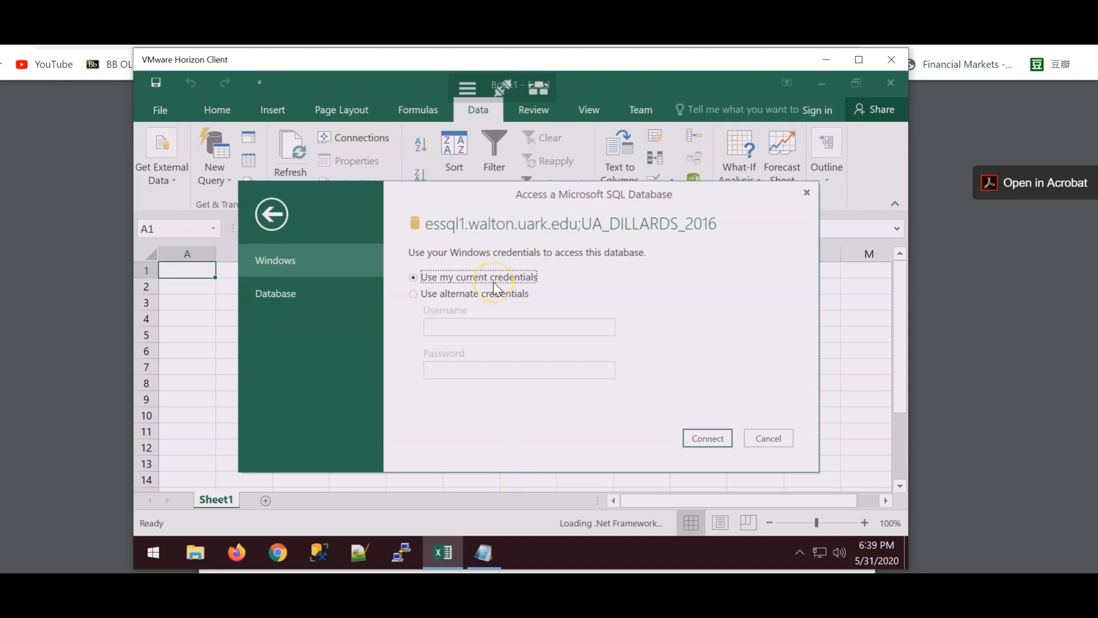
click(703, 442)
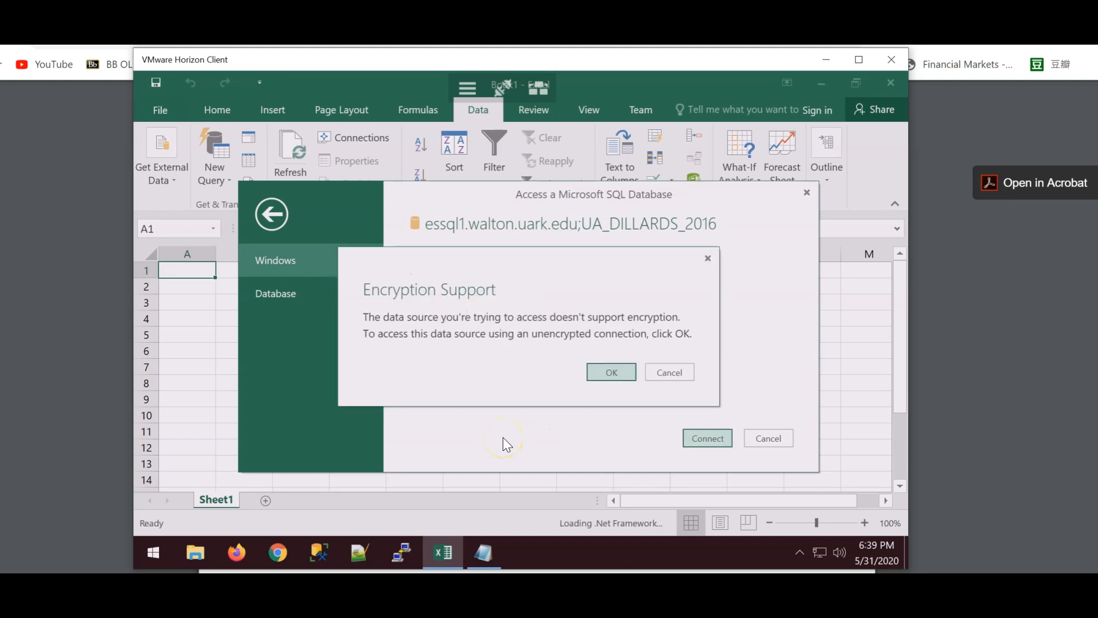
click(600, 372)
- Open the query result in the Query Editor and look through its columns from first to last
click(481, 403)
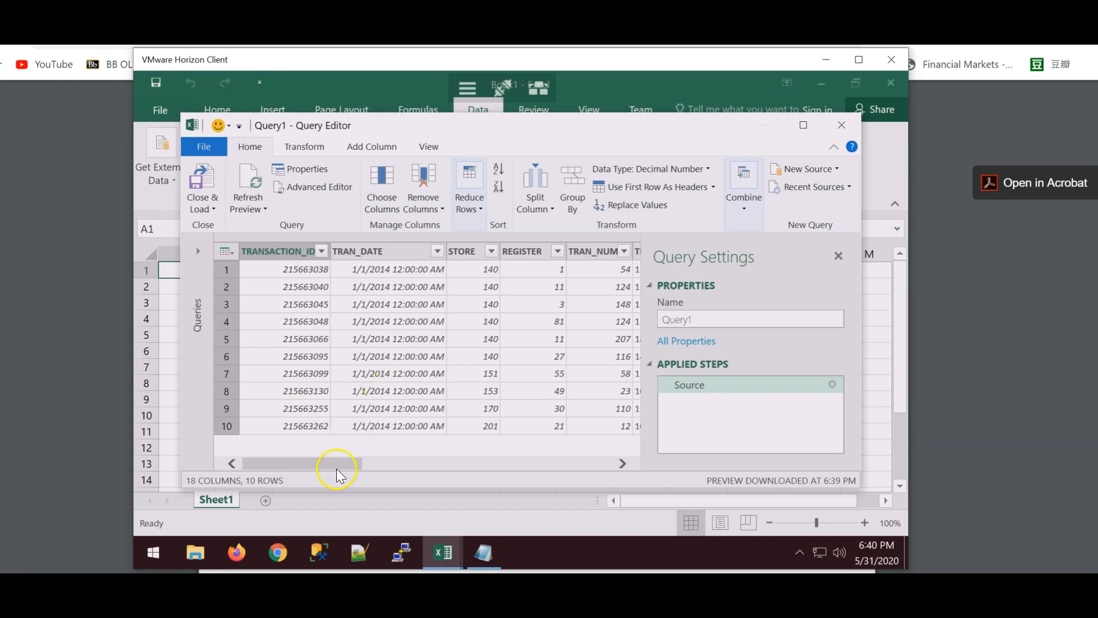
drag(339, 464, 641, 484)
drag(478, 467, 225, 461)
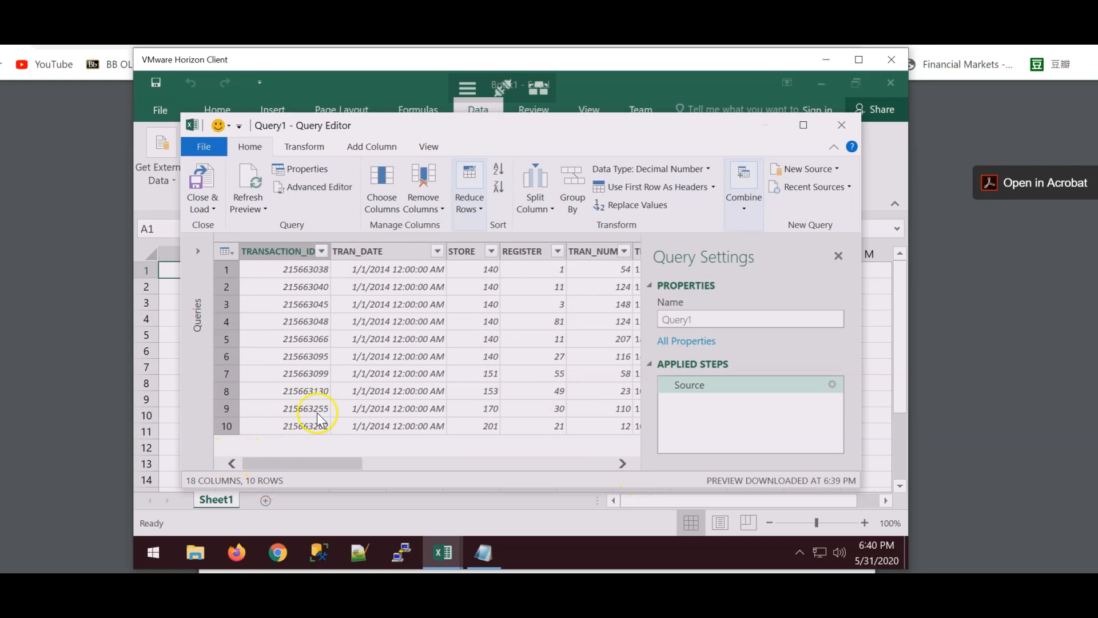